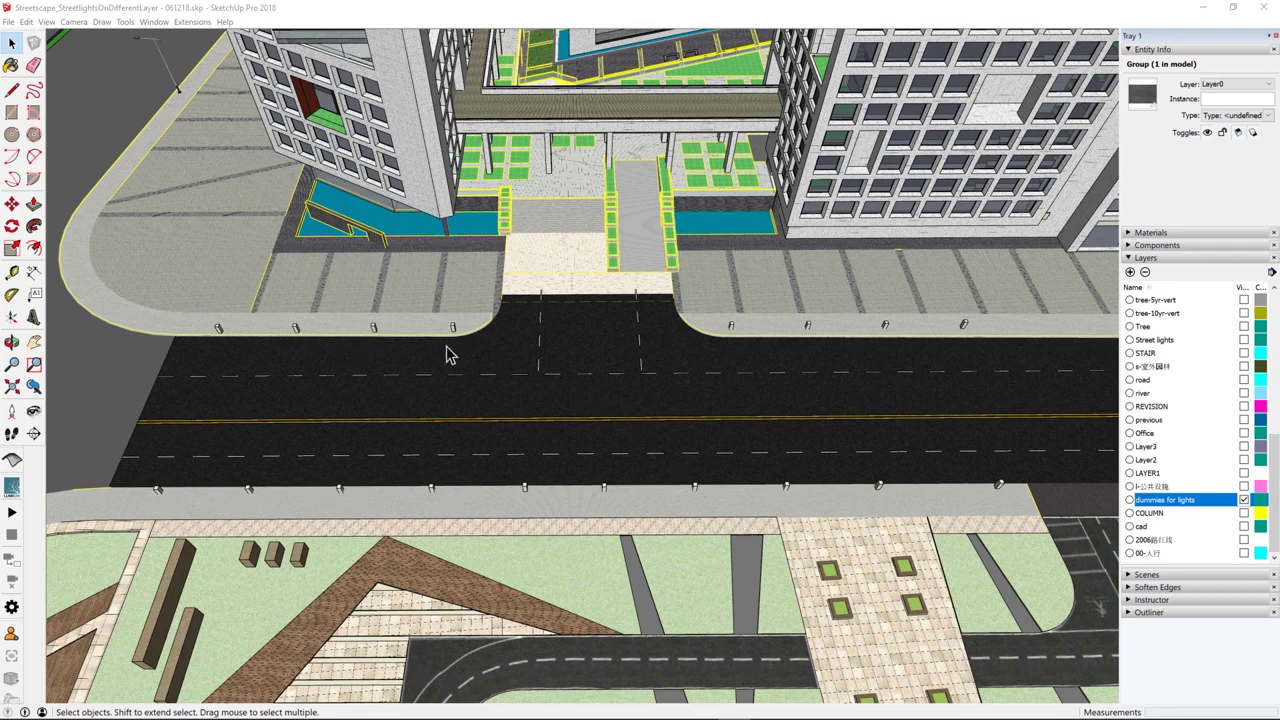
# Step: Toggle the 'dummies for lights' layer off and back on so its street light dummies stay visible
pyautogui.click(1244, 500)
pyautogui.click(1244, 500)
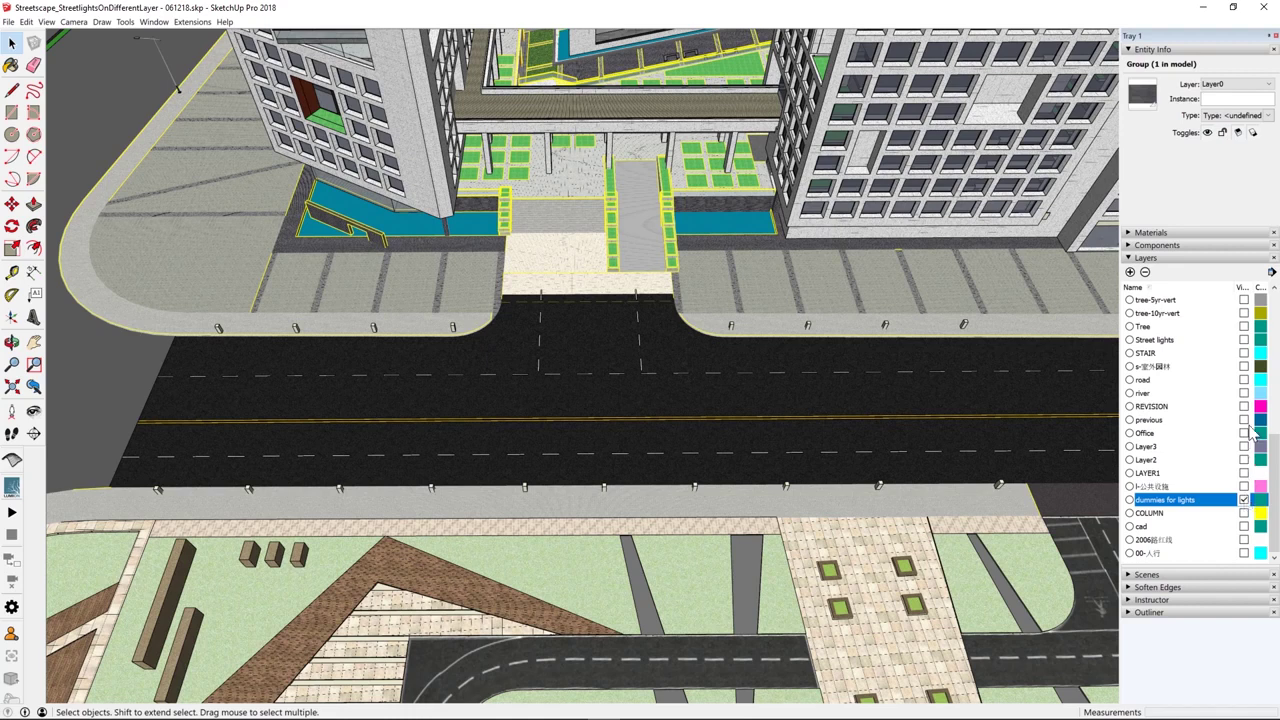
pyautogui.moveTo(1274, 490); pyautogui.dragTo(1272, 300)
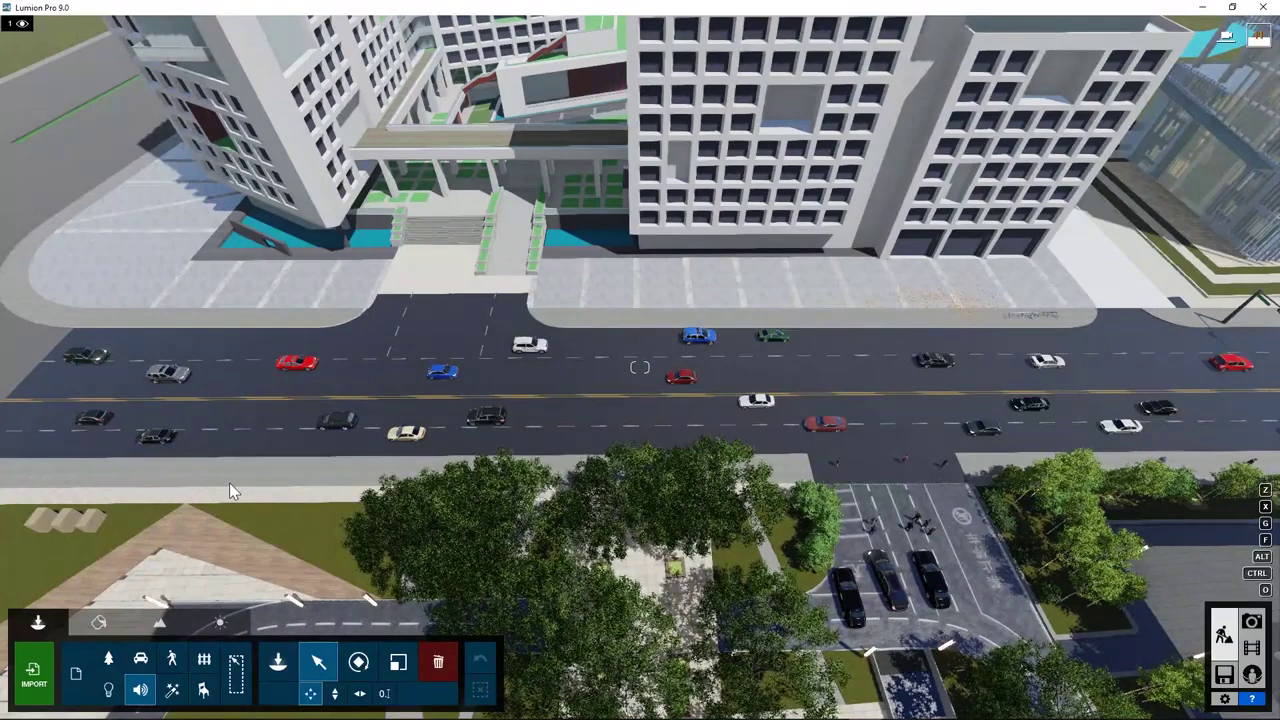
# Step: Hide layers 3–5 (trees, cars, people) and make layer 2, Street lights, active
pyautogui.click(88, 23)
pyautogui.click(118, 23)
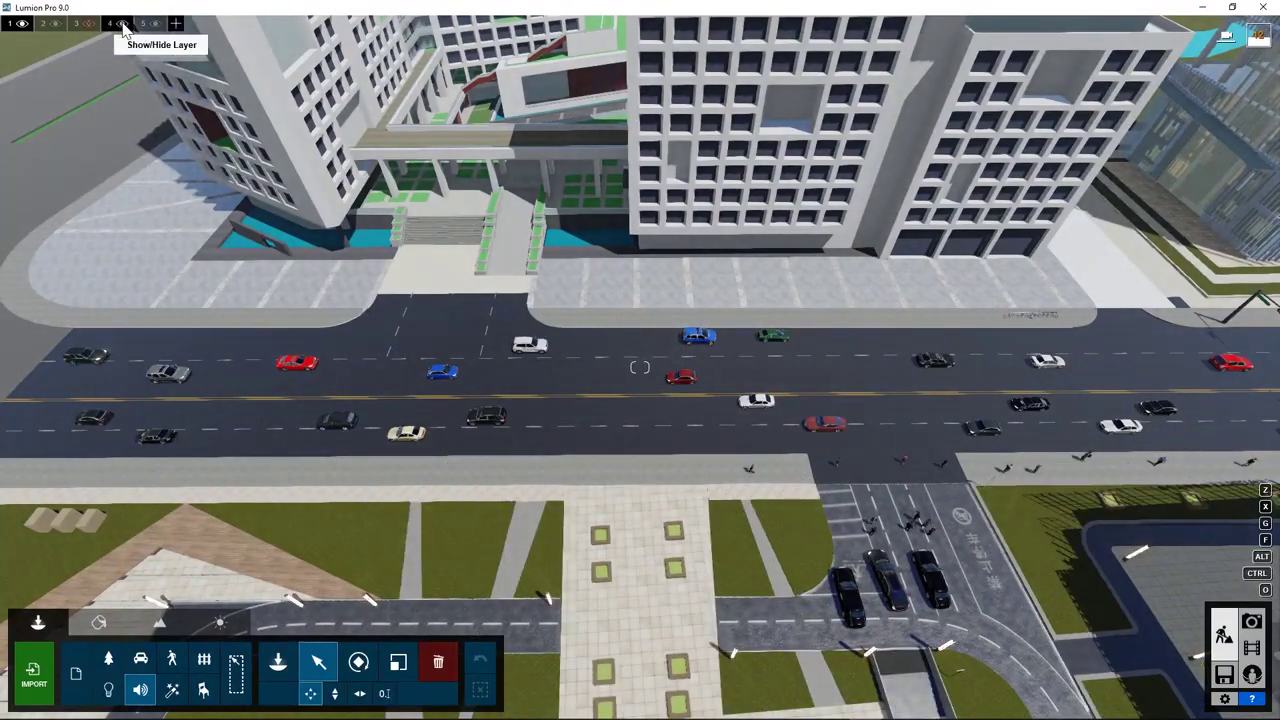
pyautogui.click(152, 25)
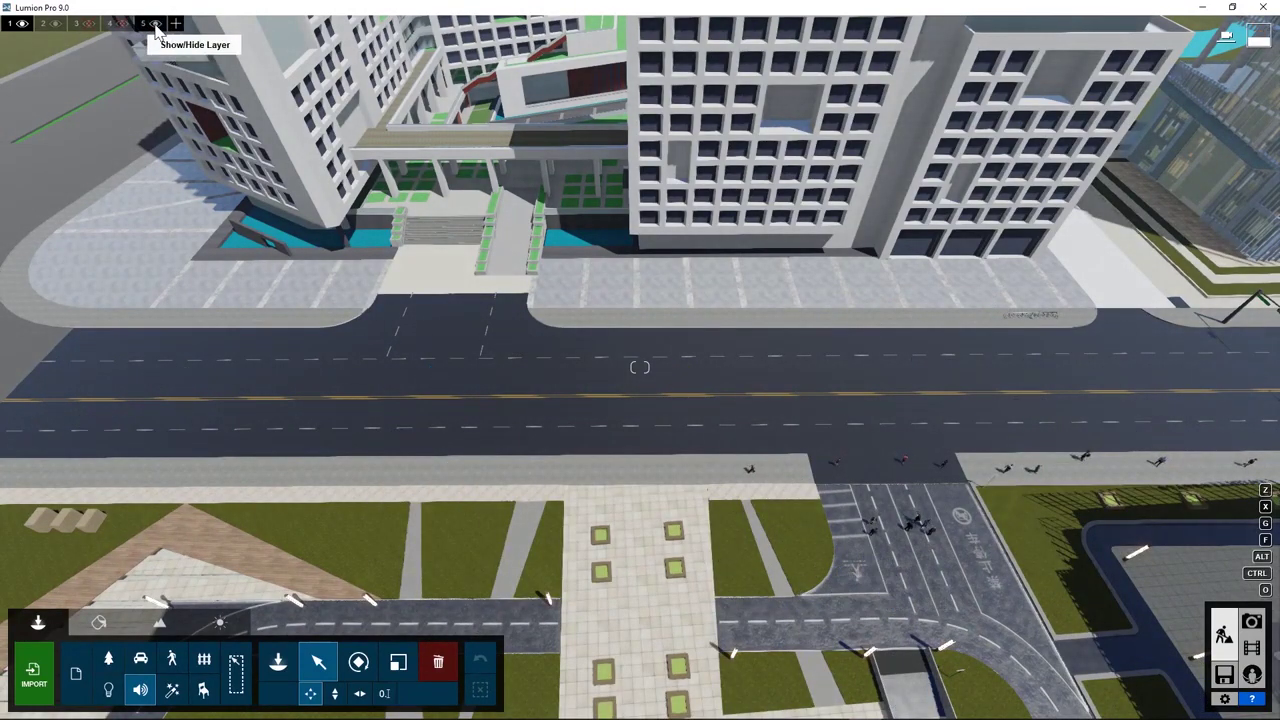
pyautogui.click(43, 24)
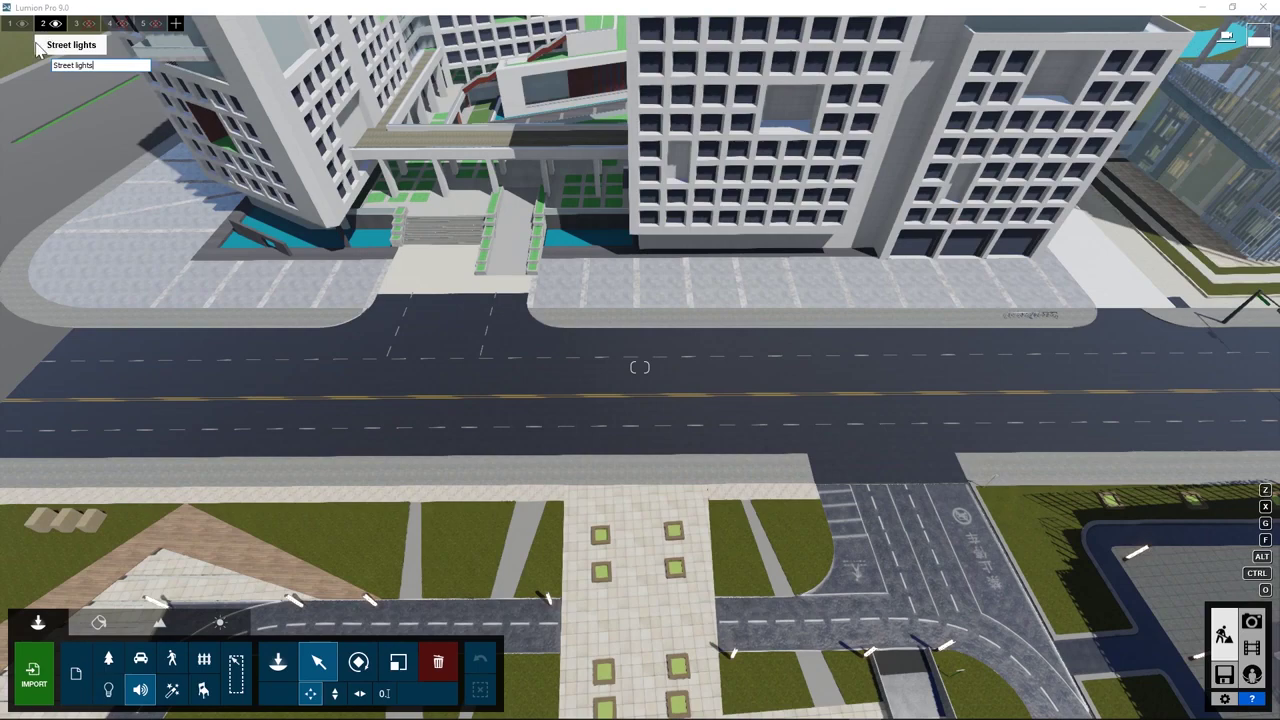
# Step: Import 'Nodes for street lights.dae' and place it in the scene
pyautogui.click(32, 678)
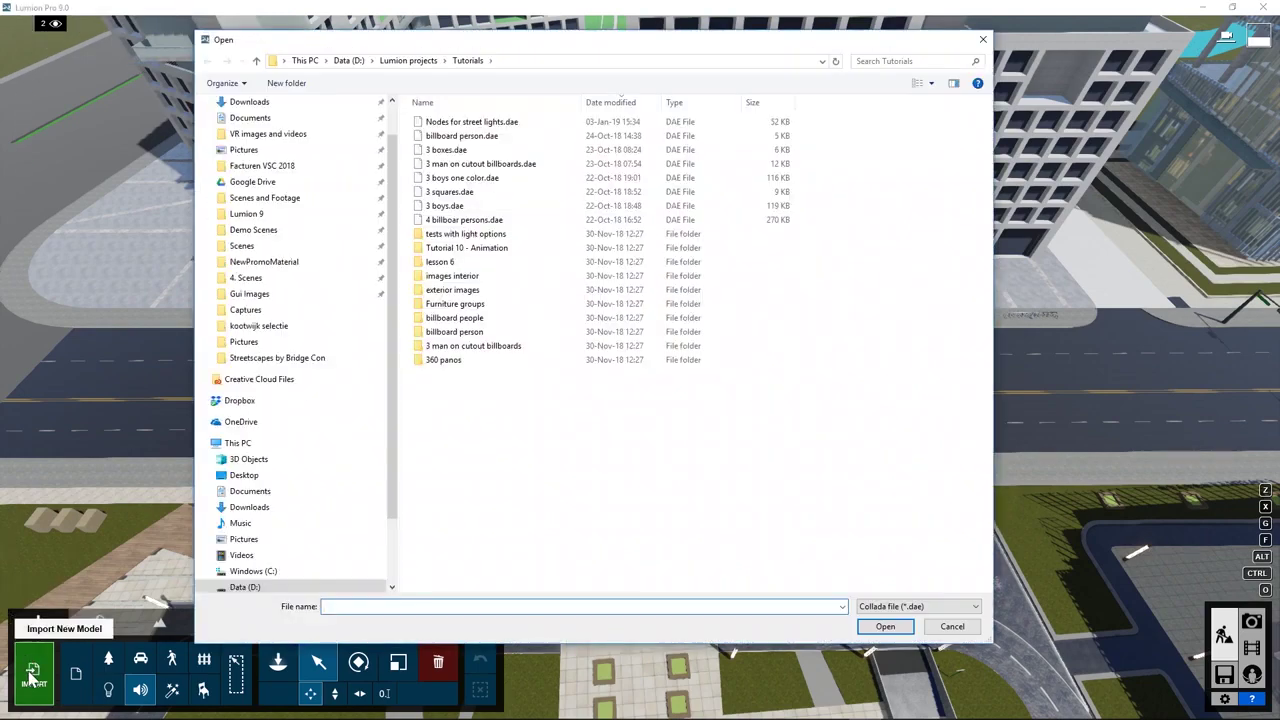
pyautogui.doubleClick(480, 121)
pyautogui.click(835, 503)
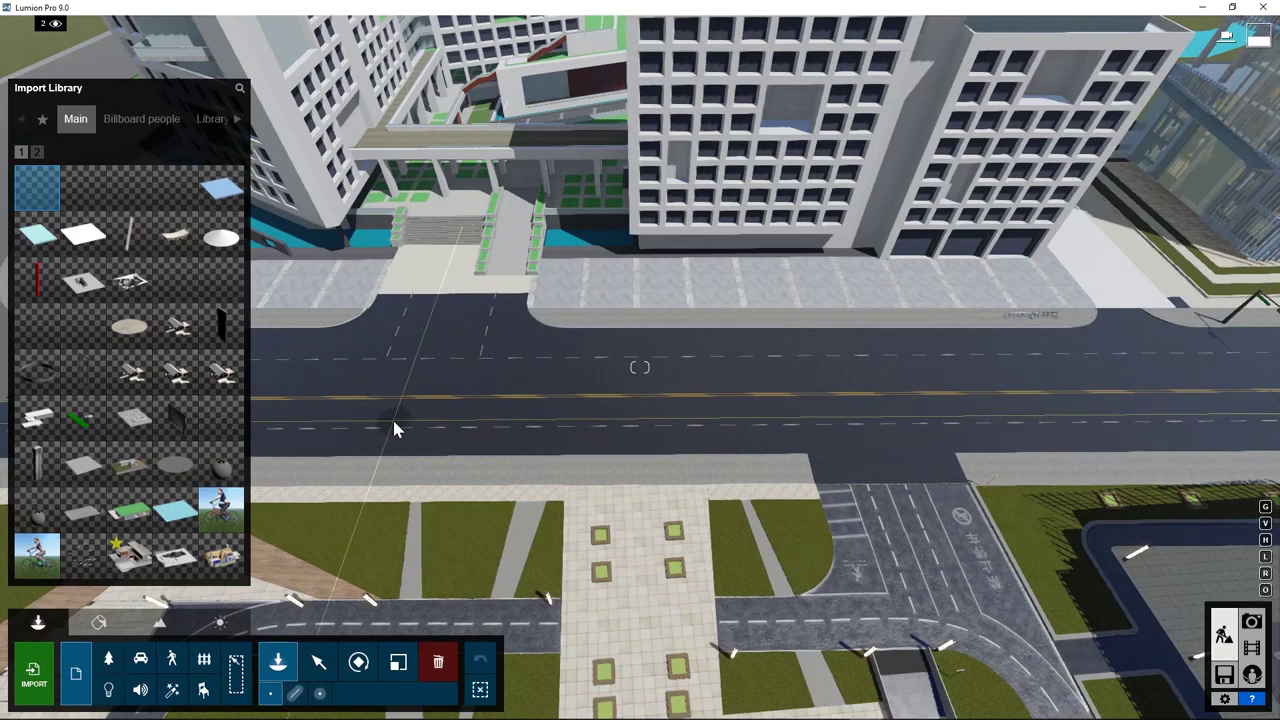
pyautogui.click(318, 662)
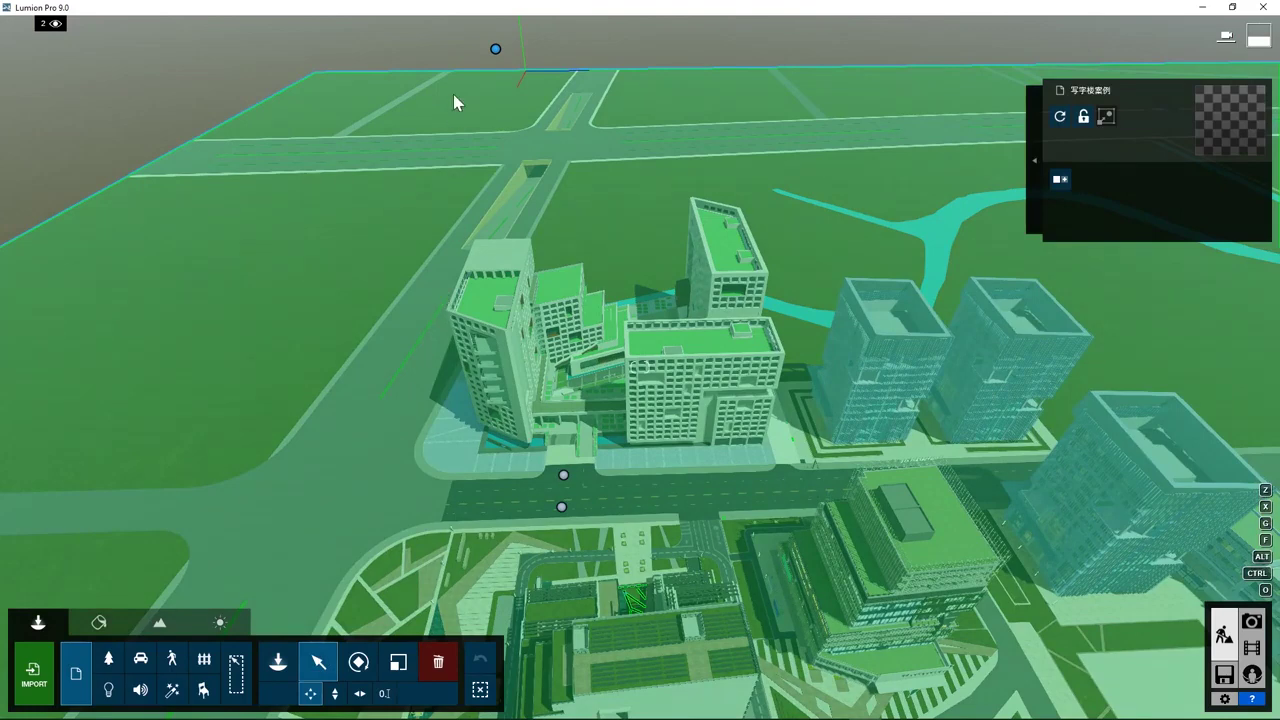
pyautogui.moveTo(496, 52)
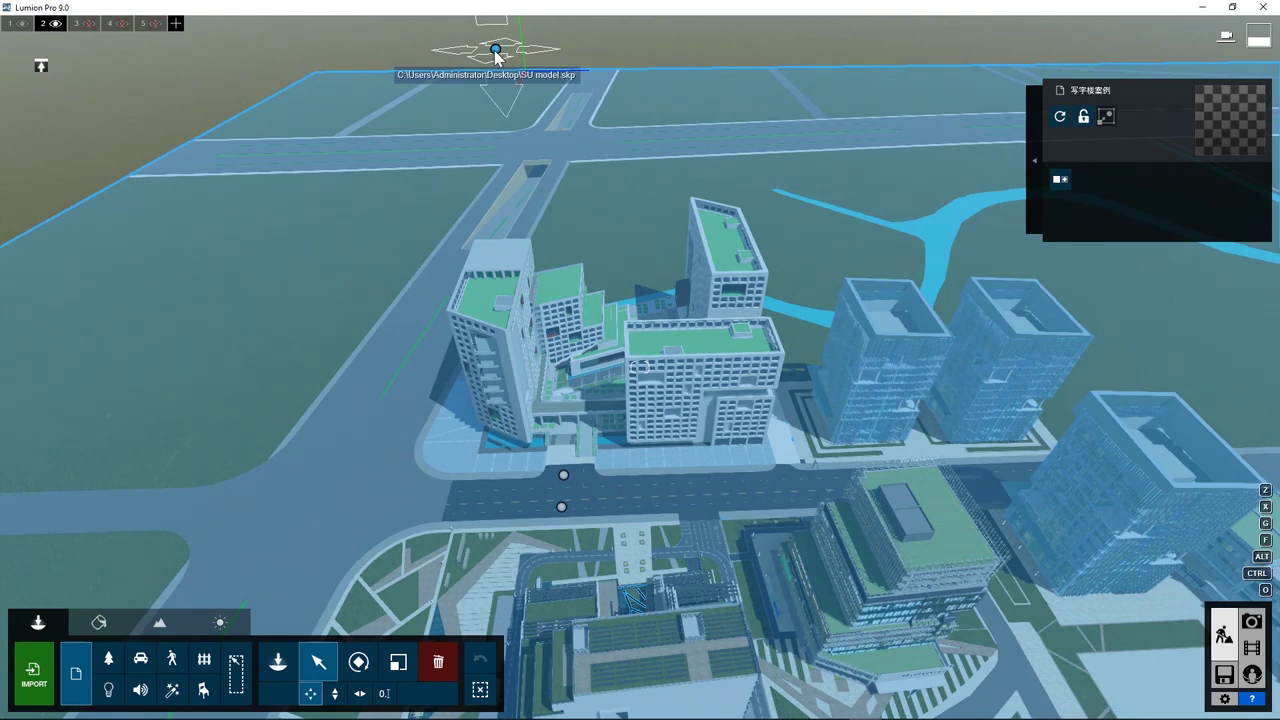
# Step: Select the nodes model together with the city model and align both to the same position
pyautogui.click(495, 50)
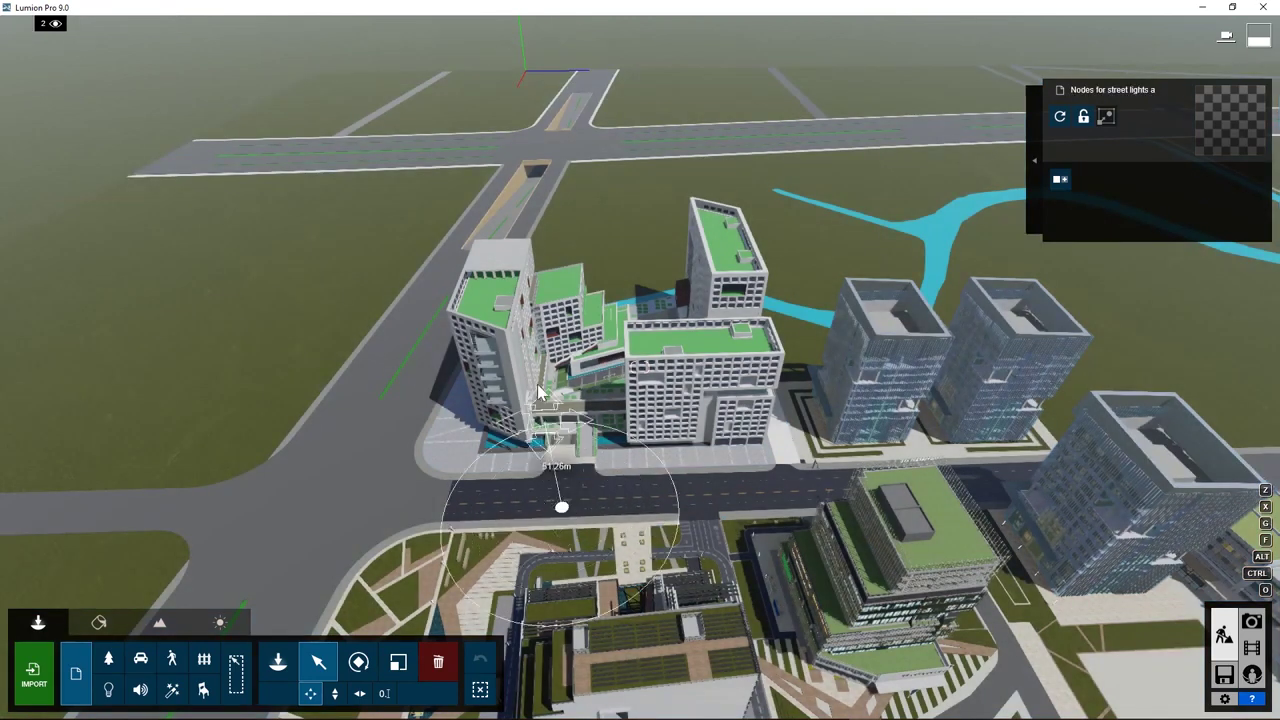
pyautogui.moveTo(563, 475); pyautogui.dragTo(517, 79)
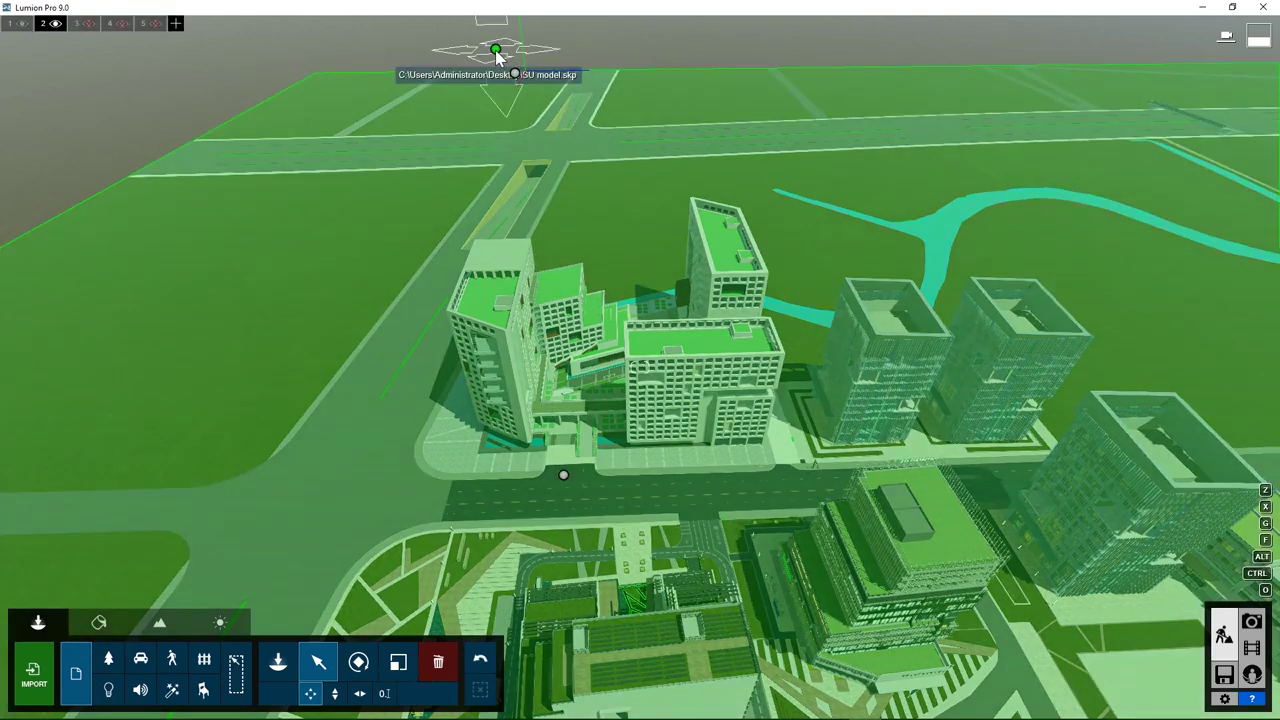
pyautogui.click(495, 50)
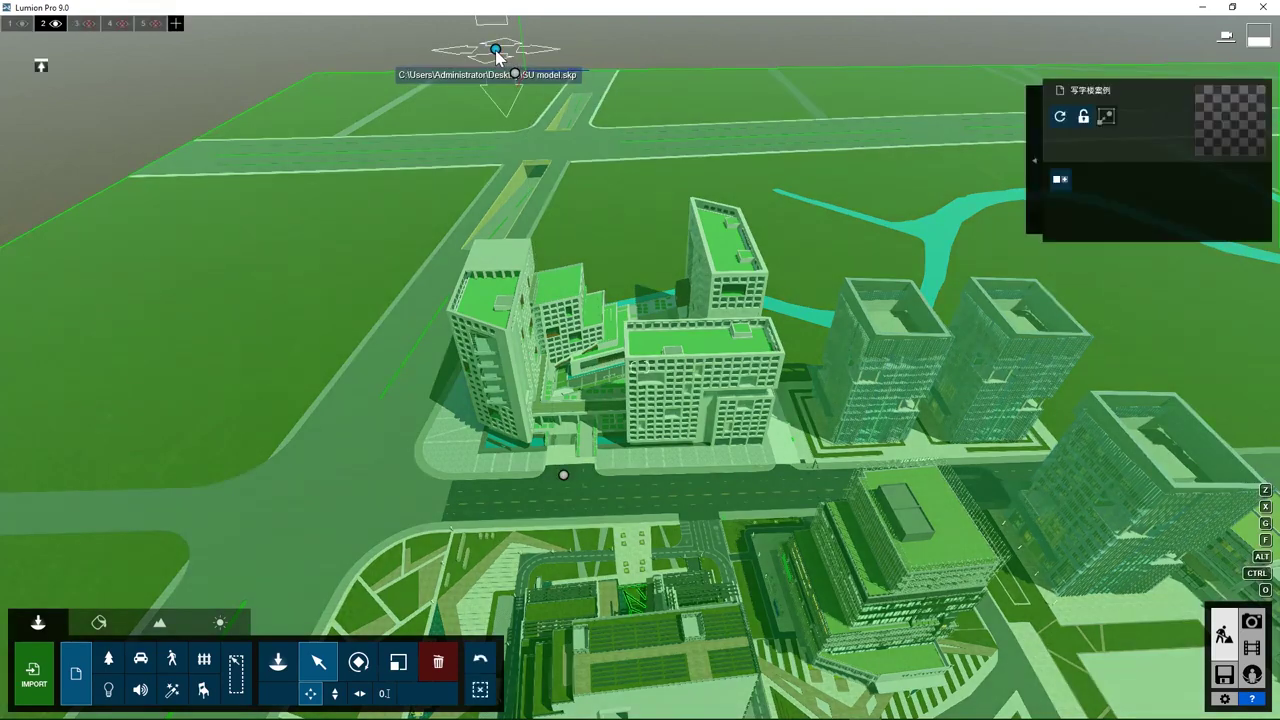
pyautogui.click(515, 77)
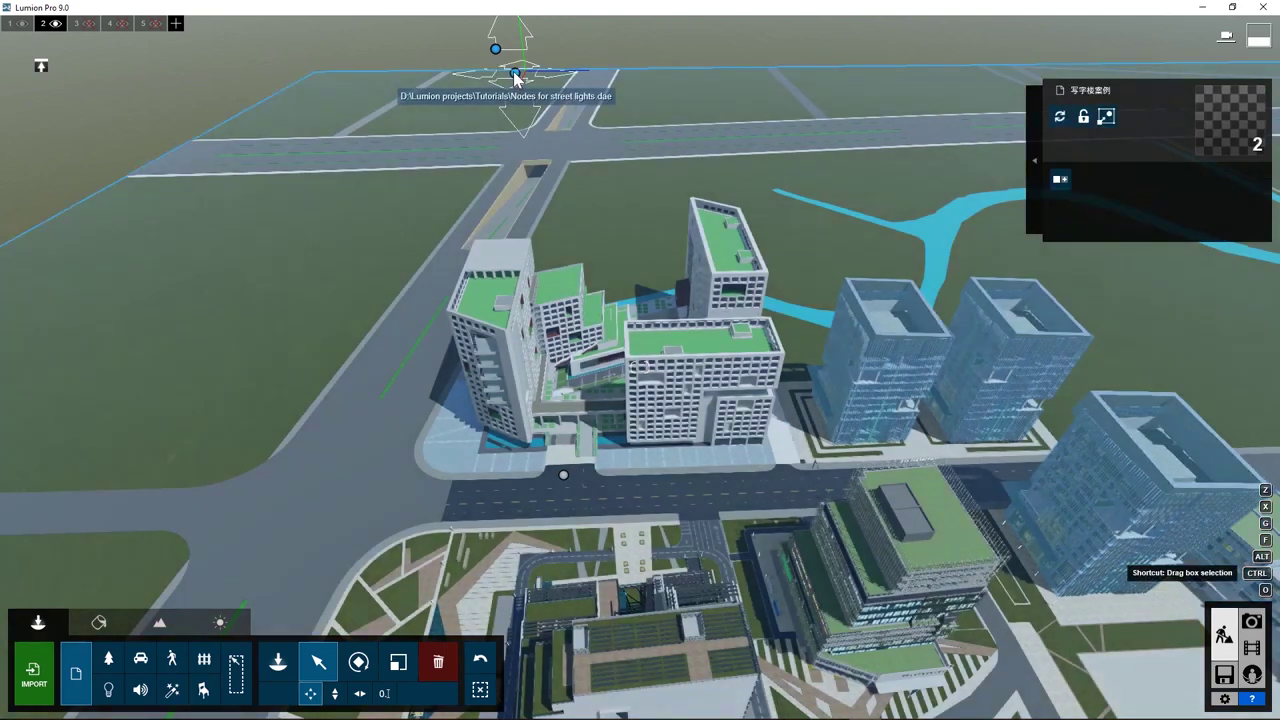
pyautogui.click(1033, 158)
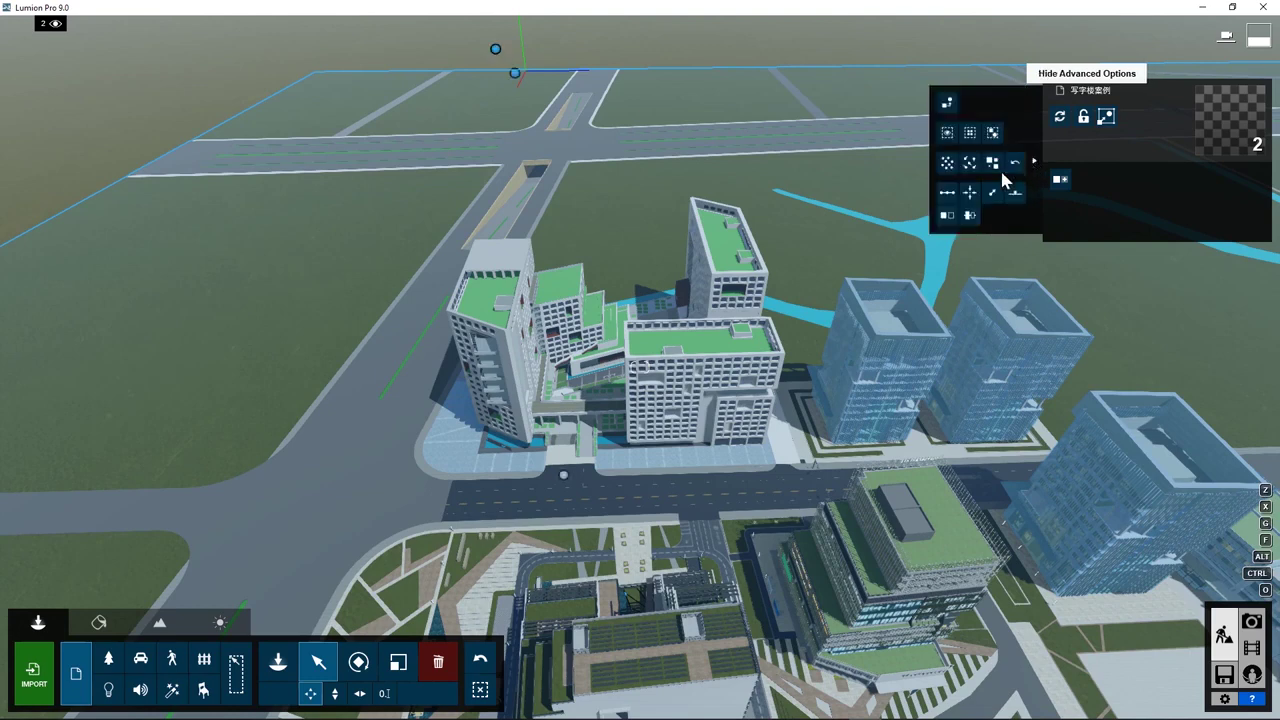
pyautogui.click(496, 50)
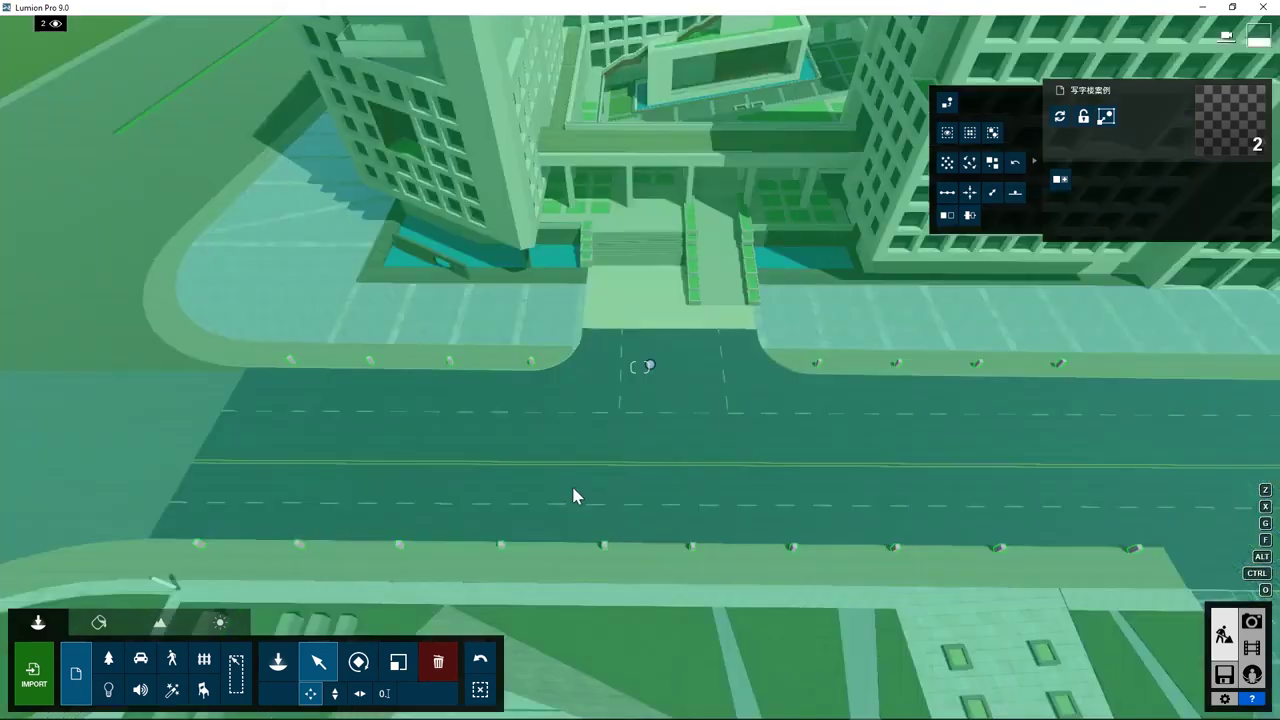
# Step: Select only the street-light nodes model and enter place-on-nodes mode for its 18 nodes
pyautogui.click(480, 690)
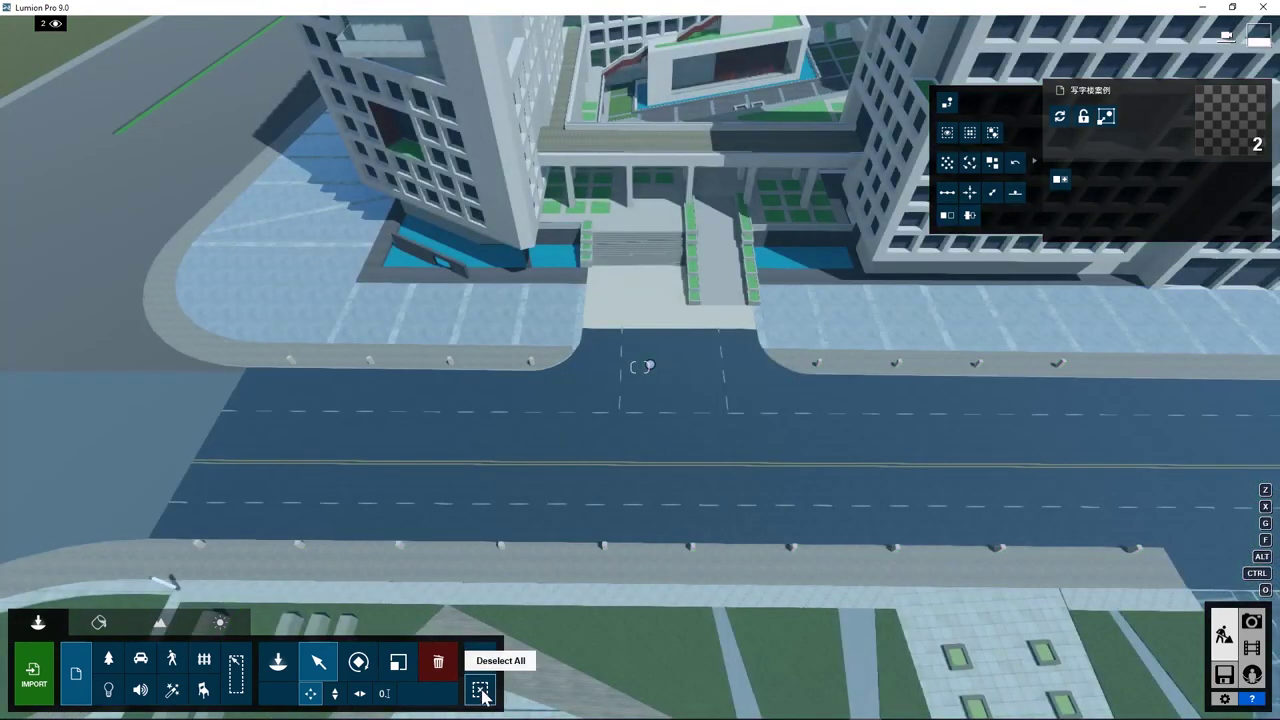
pyautogui.click(482, 693)
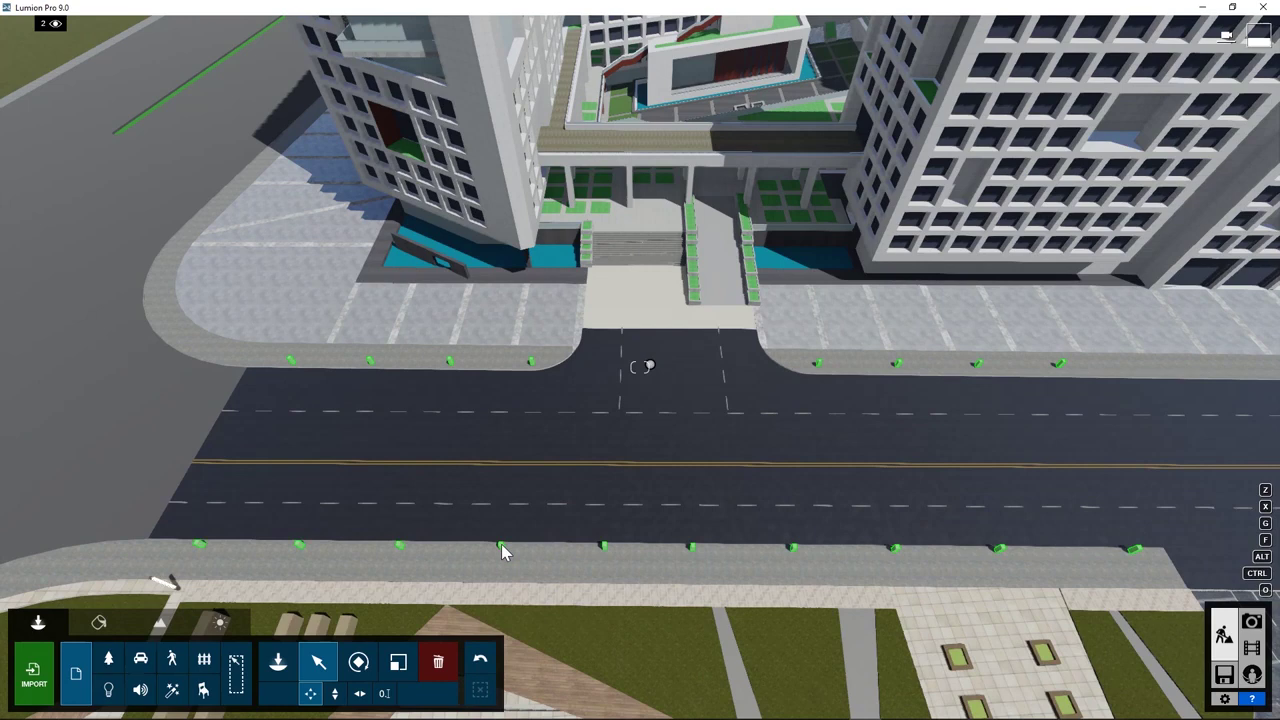
pyautogui.click(501, 544)
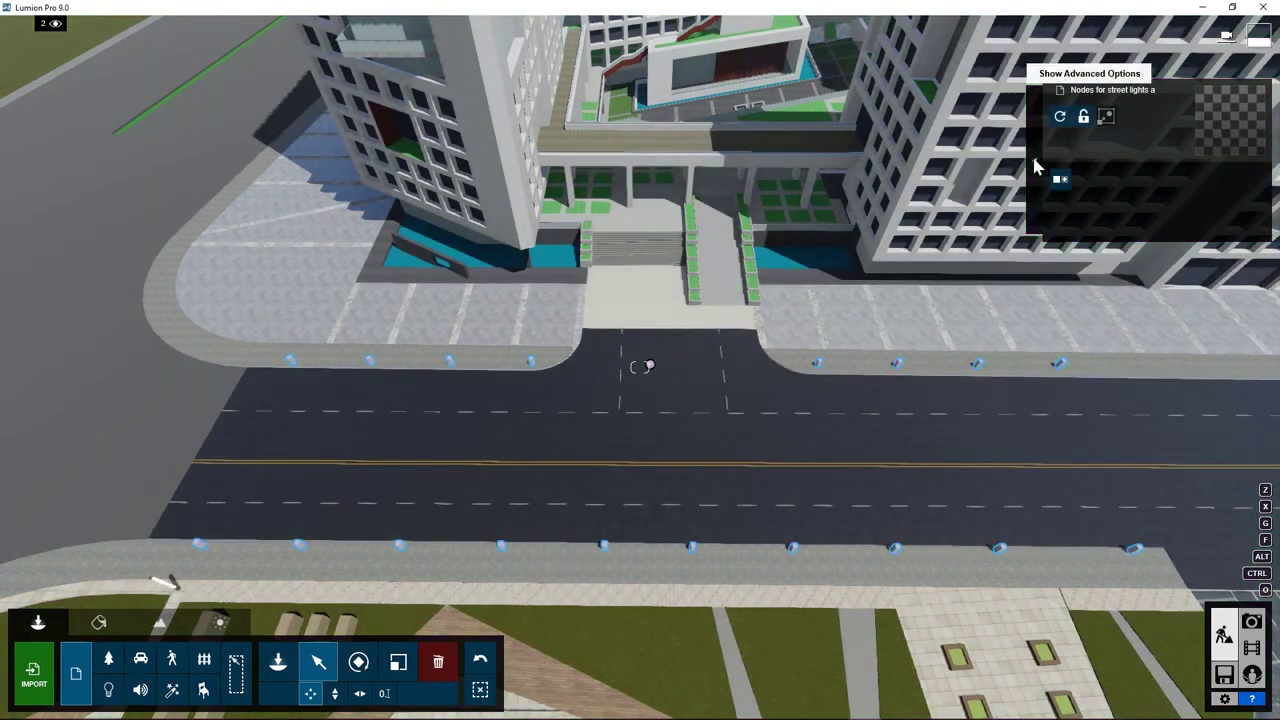
pyautogui.click(1036, 167)
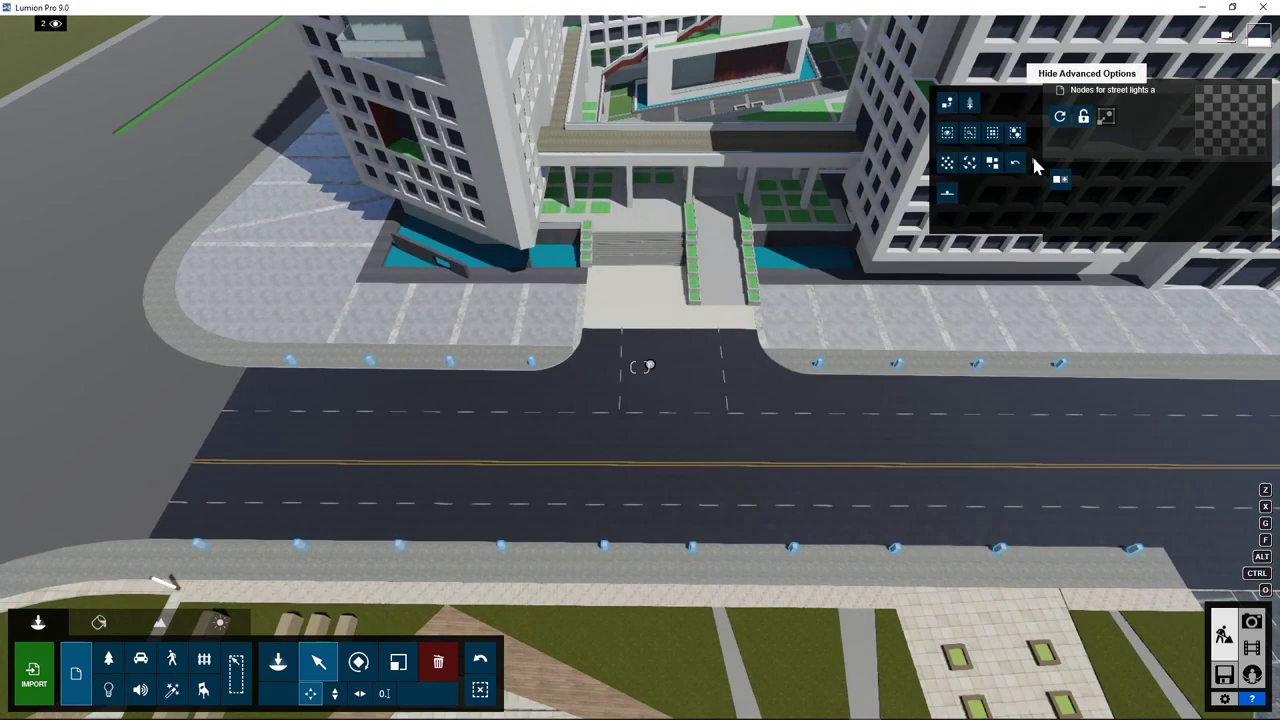
pyautogui.click(967, 104)
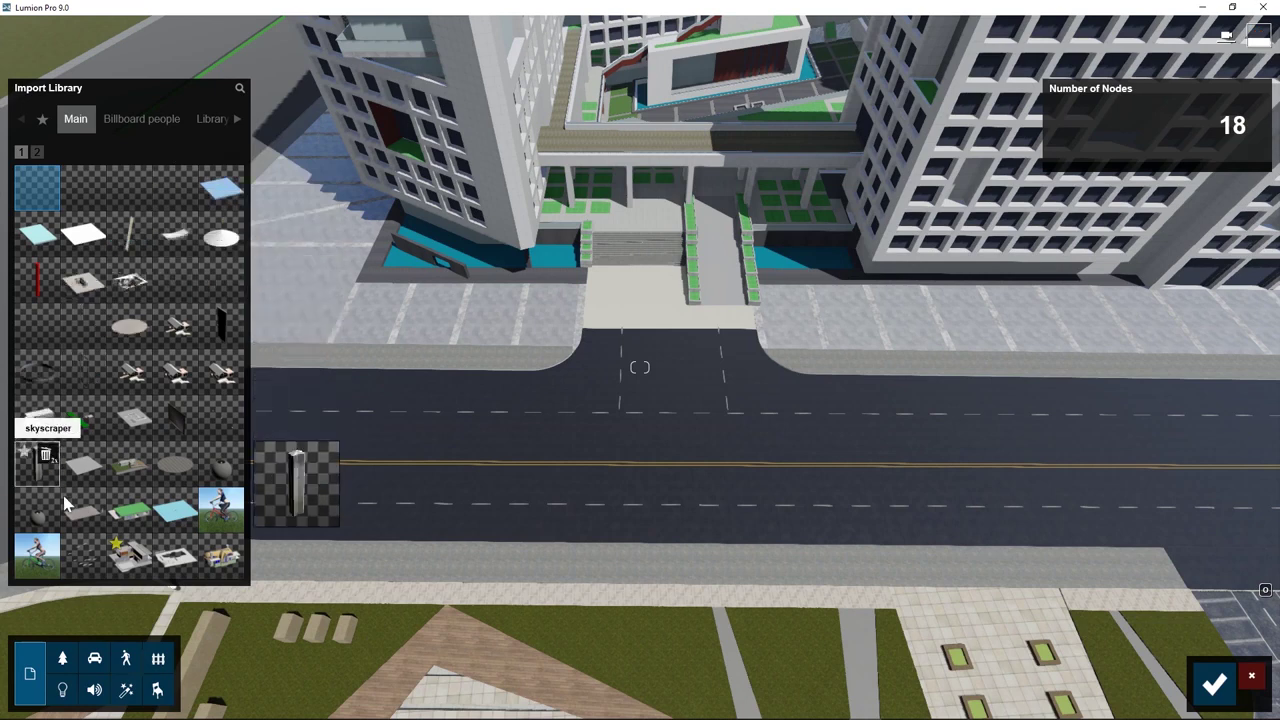
# Step: Place LampPost 001 from the Outdoor Lighting category on all 18 nodes, then deselect
pyautogui.click(158, 658)
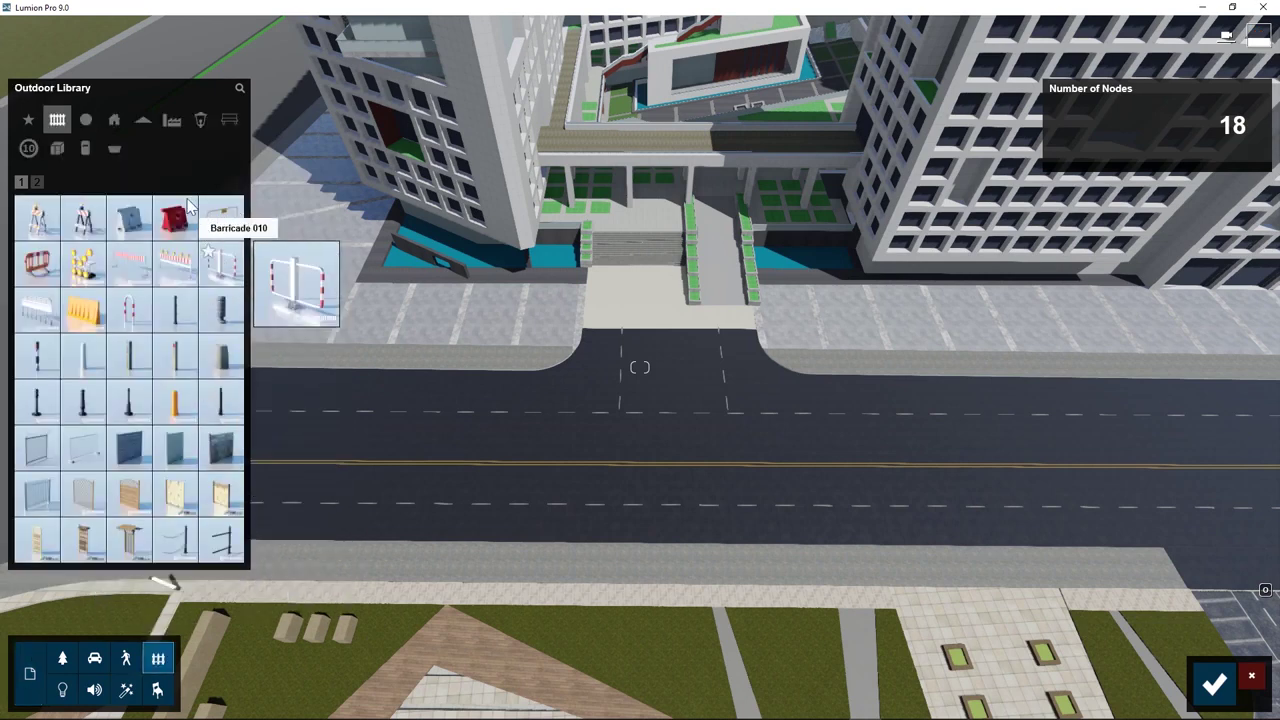
pyautogui.click(200, 120)
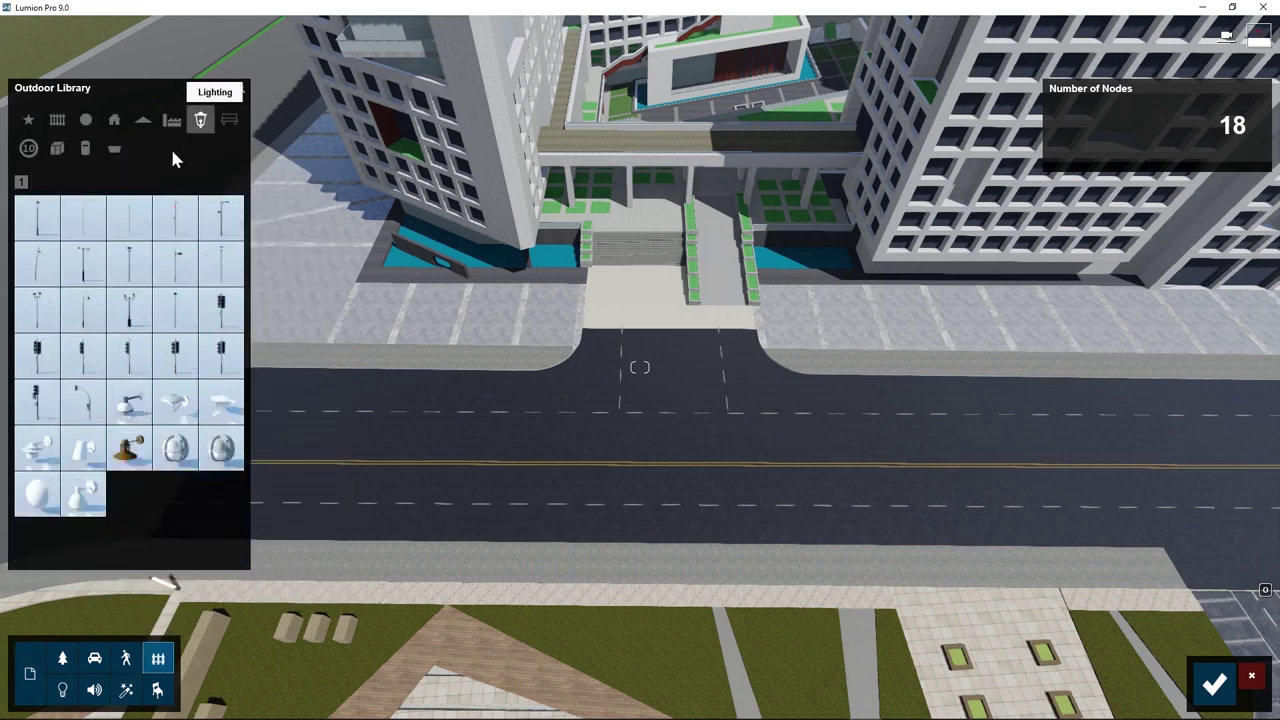
pyautogui.click(40, 230)
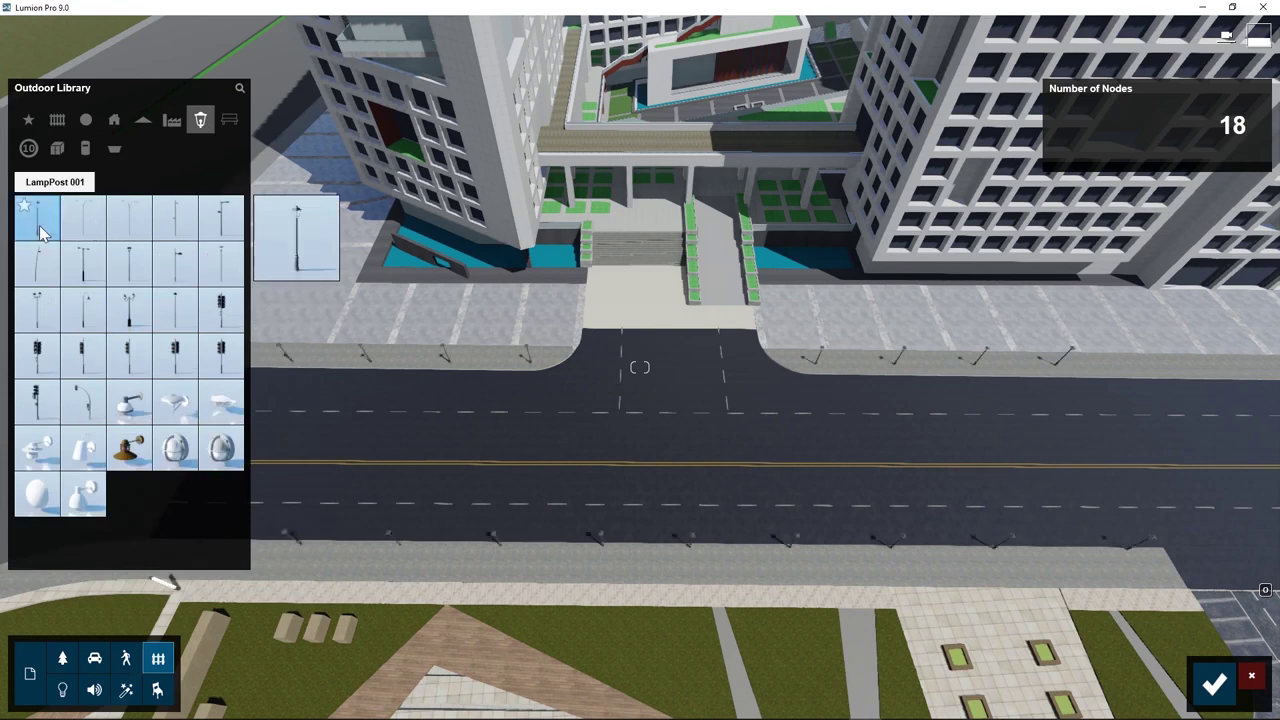
pyautogui.click(1212, 684)
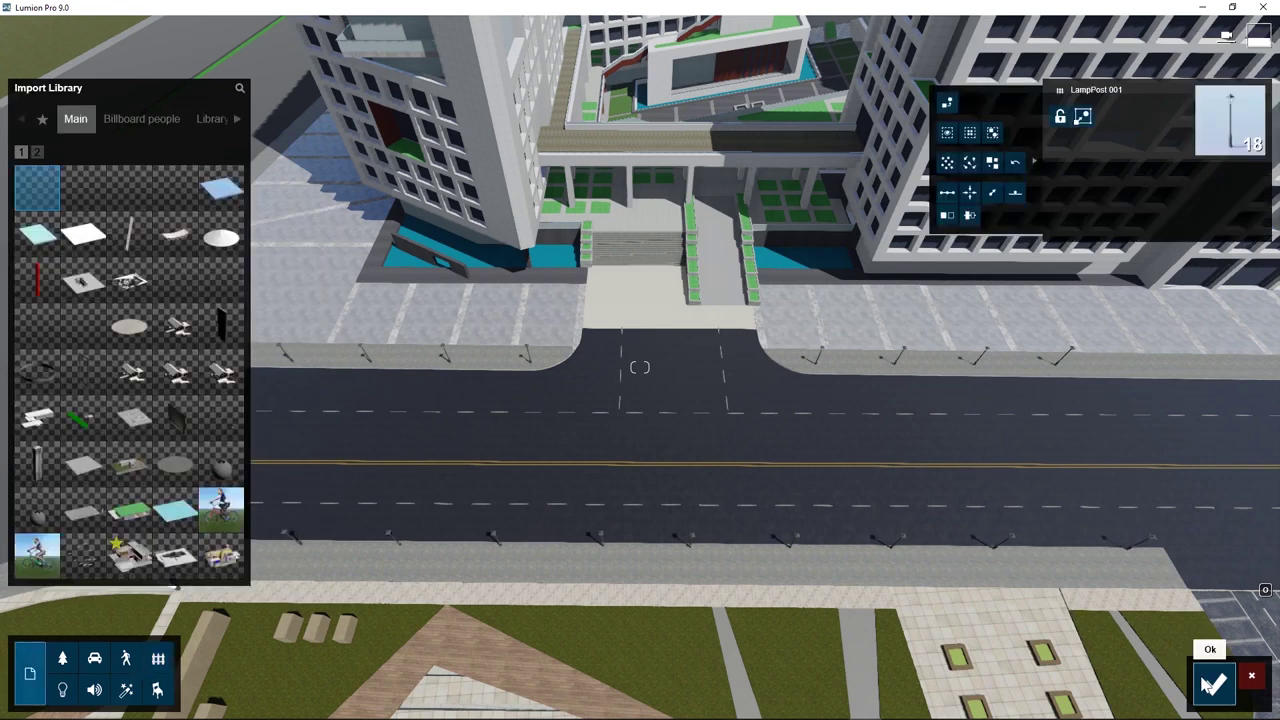
pyautogui.click(1212, 684)
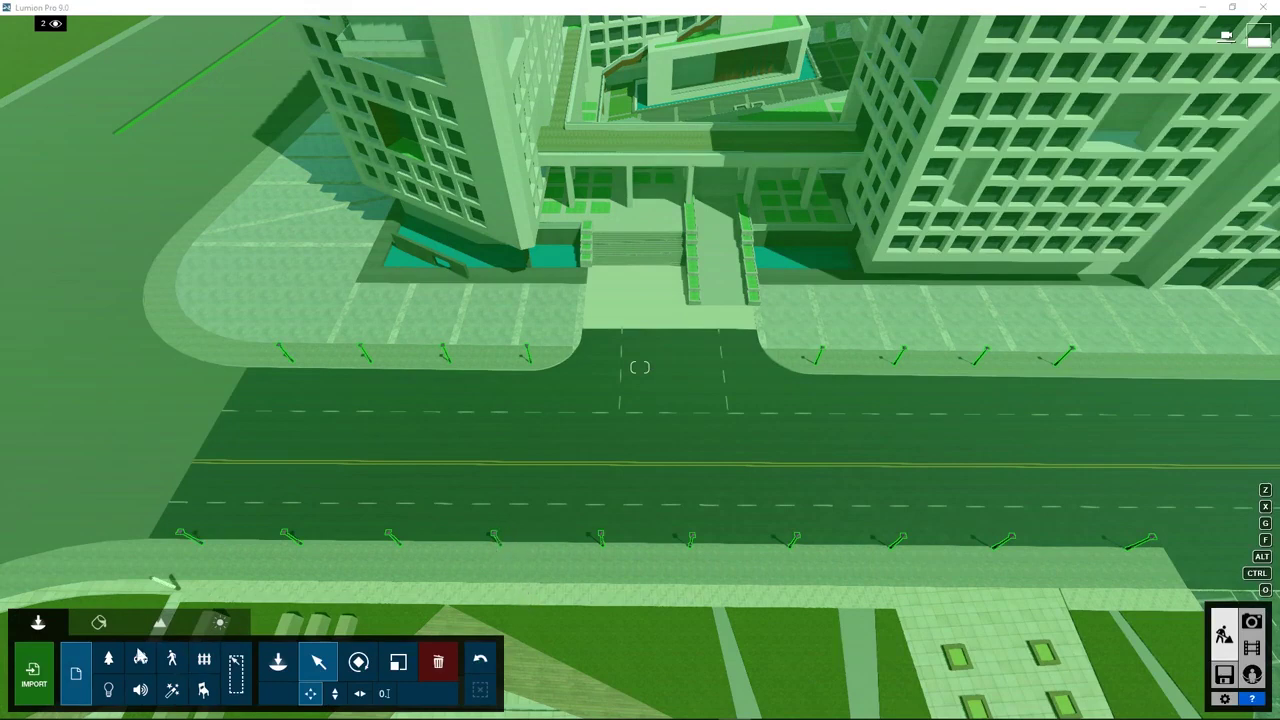
pyautogui.click(74, 675)
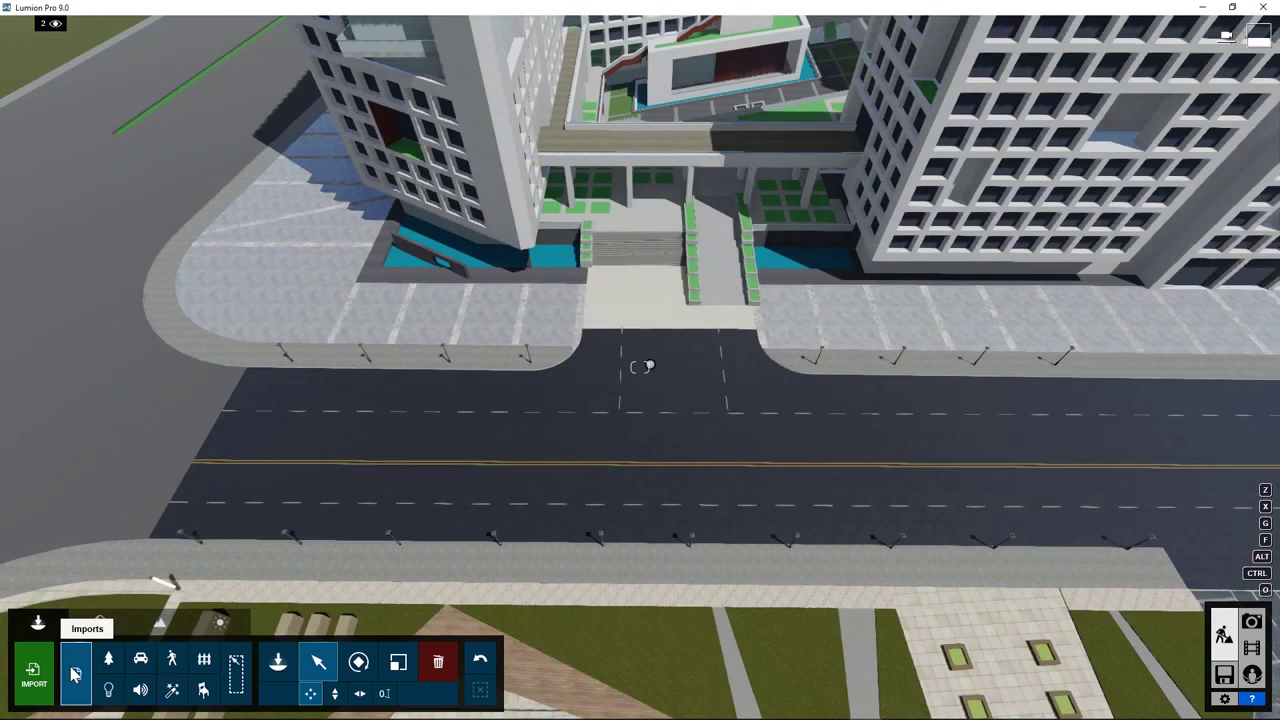
# Step: Select the lamp posts and try replacing them with American Sycamore trees from the Nature Library
pyautogui.click(206, 662)
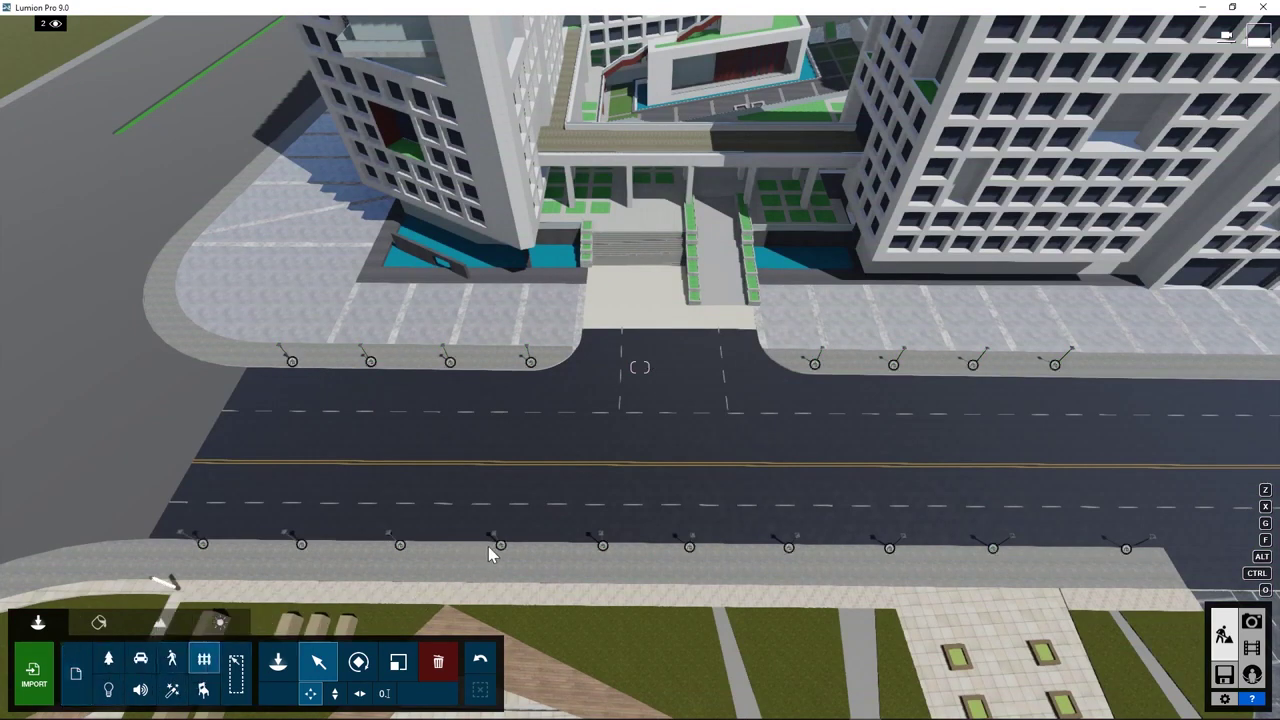
pyautogui.click(500, 545)
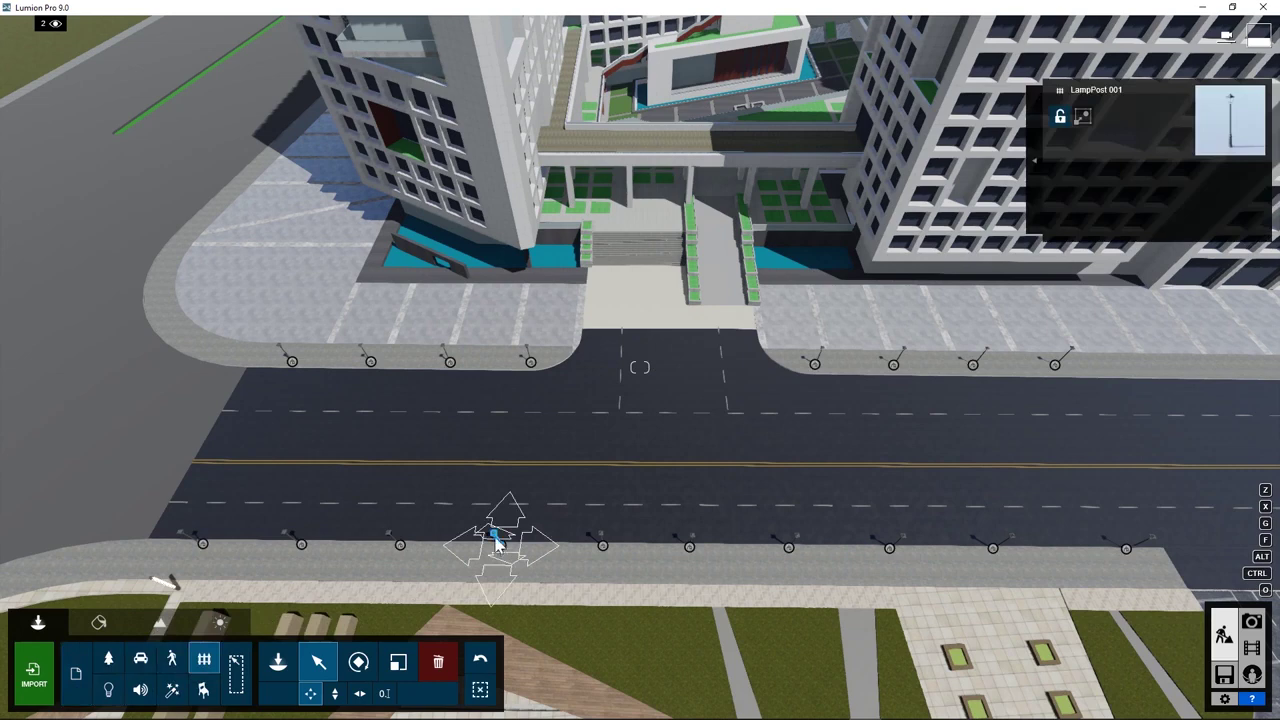
pyautogui.keyDown('ctrl'); pyautogui.moveTo(110, 320); pyautogui.dragTo(1157, 570); pyautogui.keyUp('ctrl')
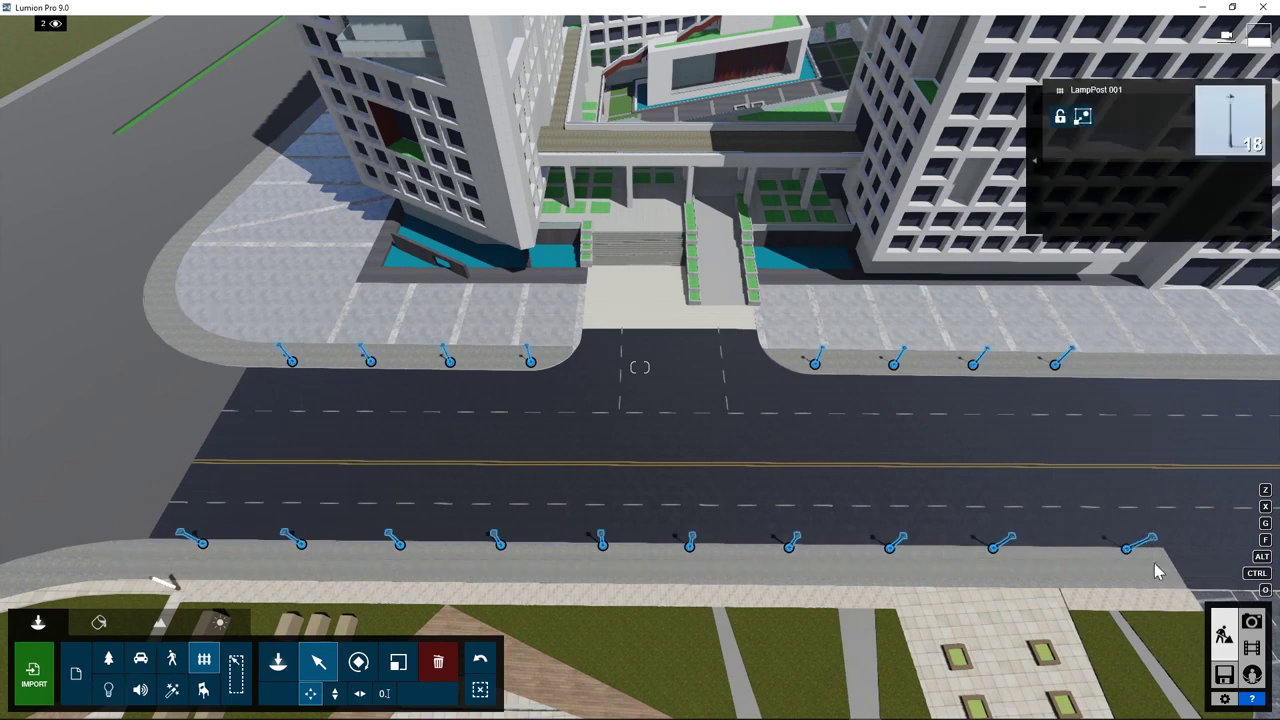
pyautogui.click(1036, 162)
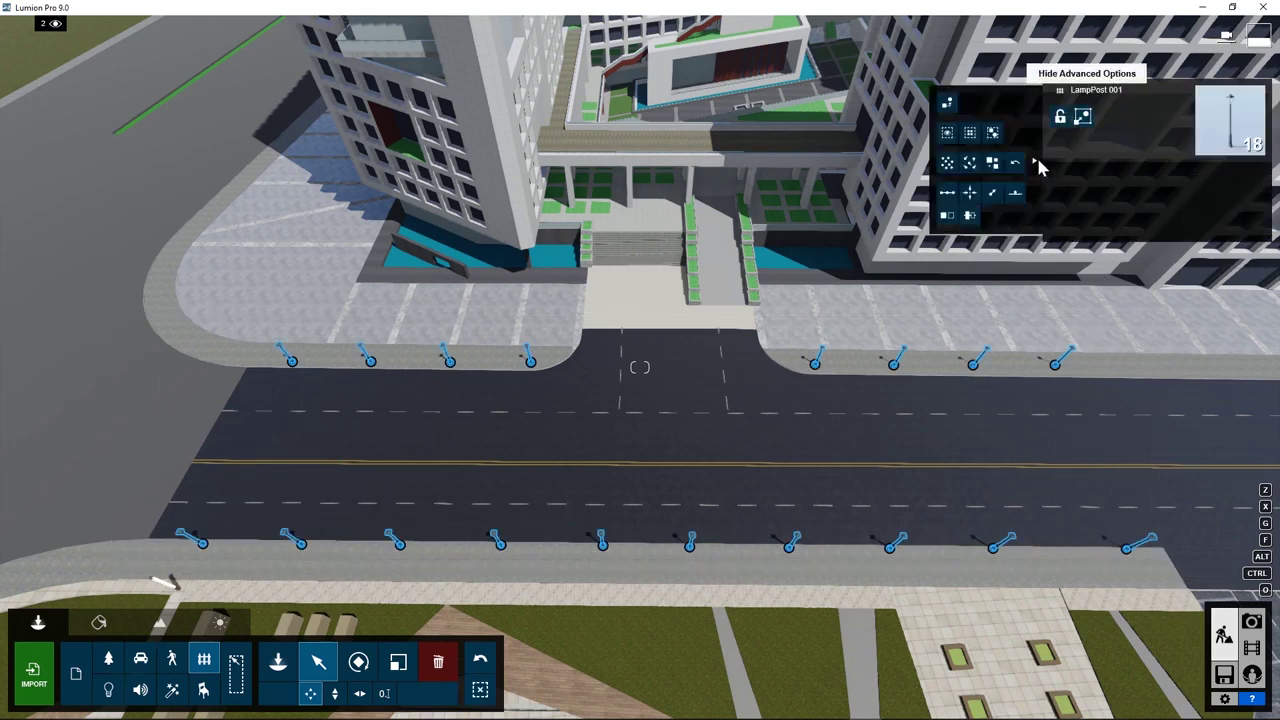
pyautogui.click(948, 103)
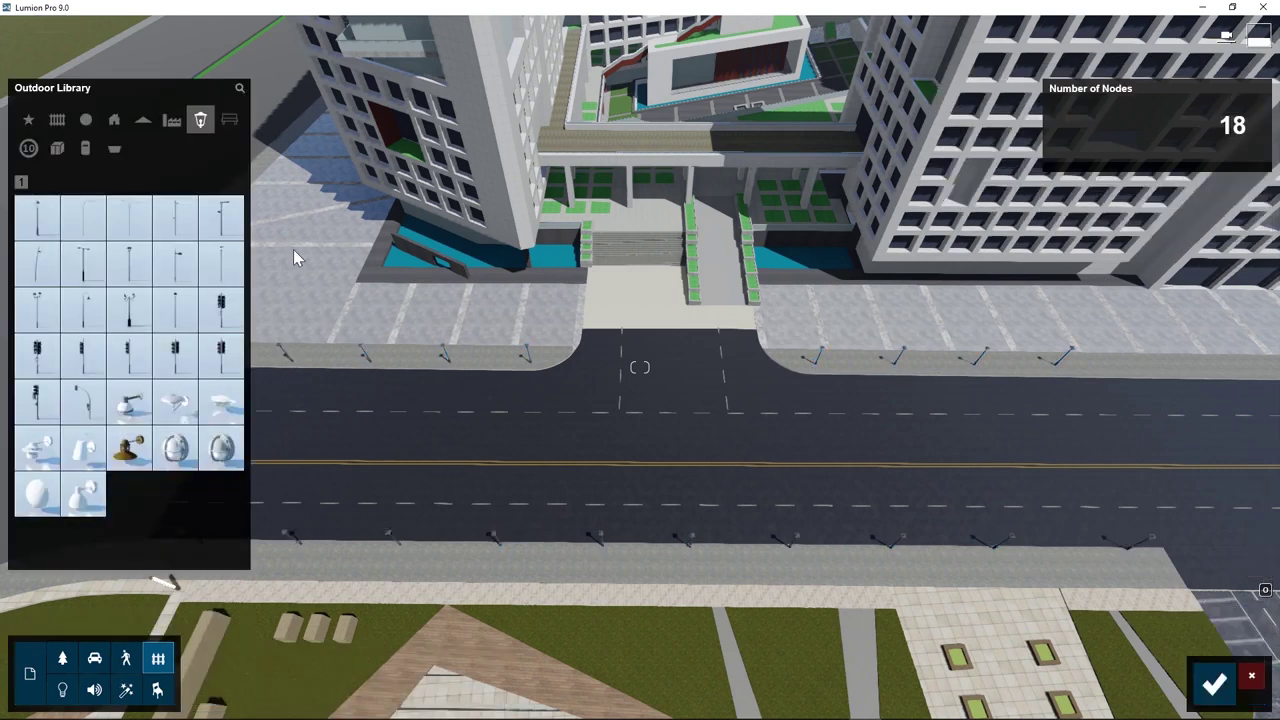
pyautogui.click(62, 658)
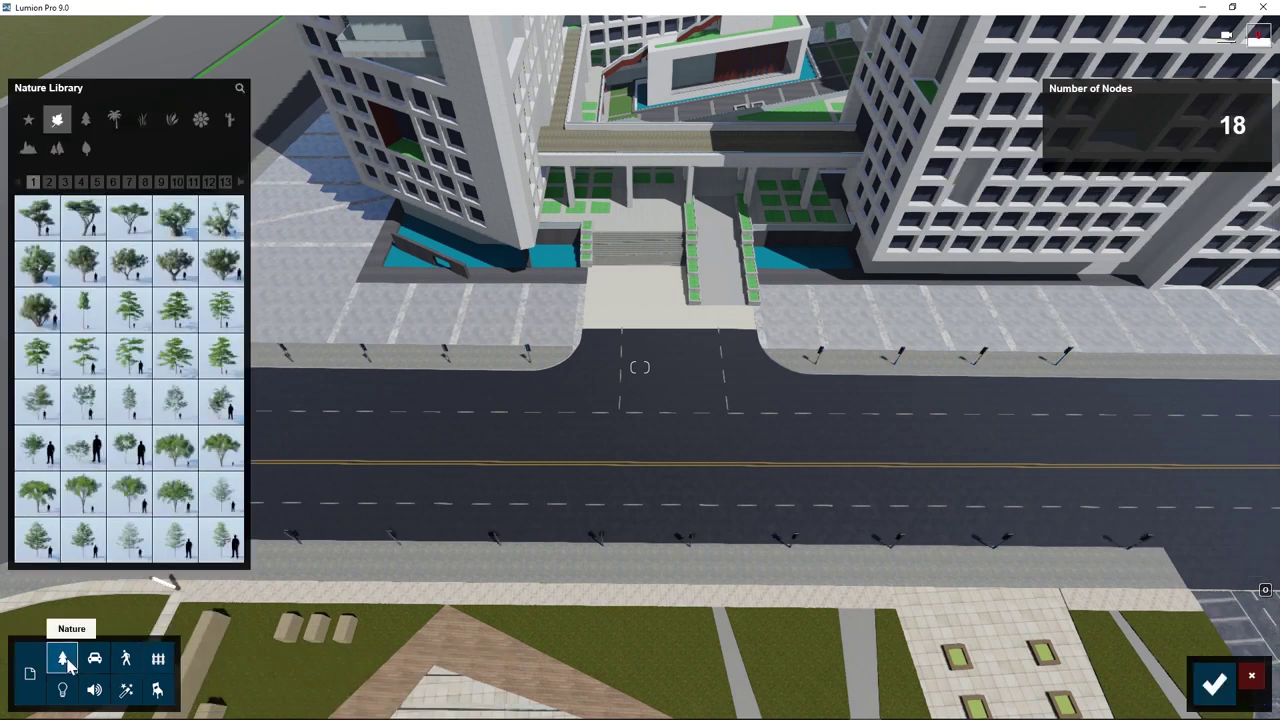
pyautogui.click(133, 540)
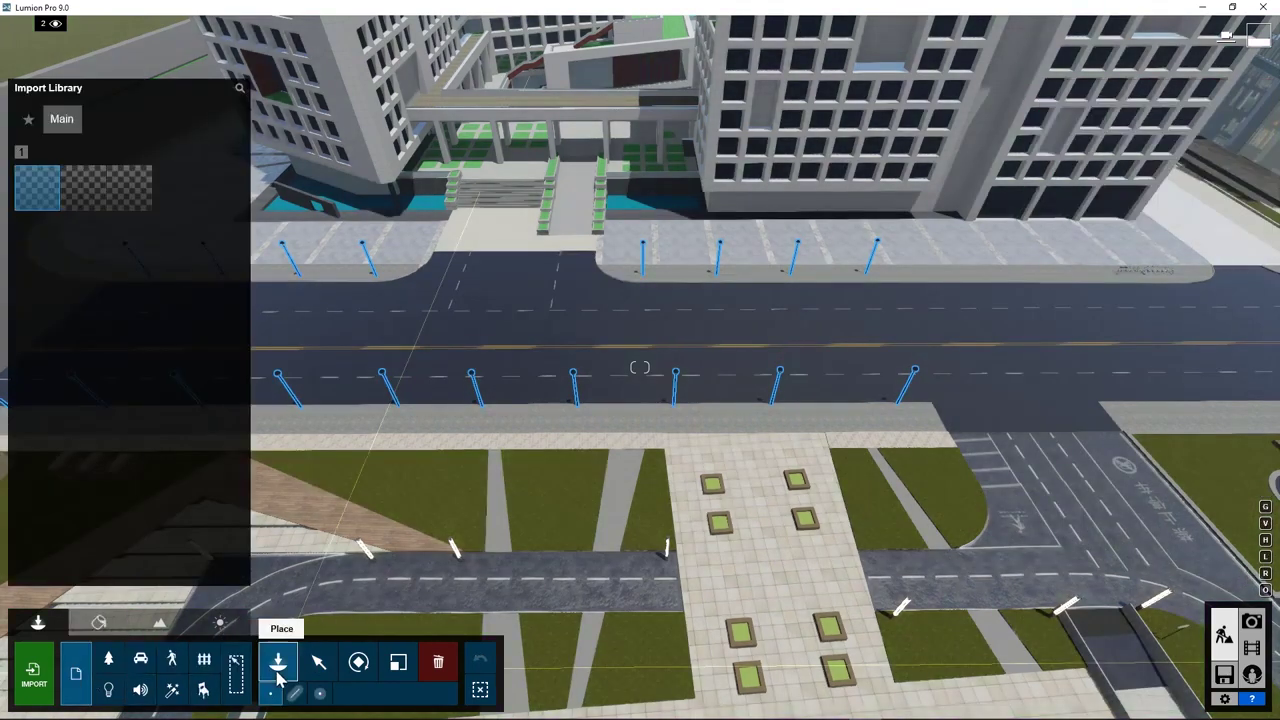
# Step: Reselect the 'Nodes for street lights' model and enter place-on-nodes mode for its 18 nodes
pyautogui.click(276, 666)
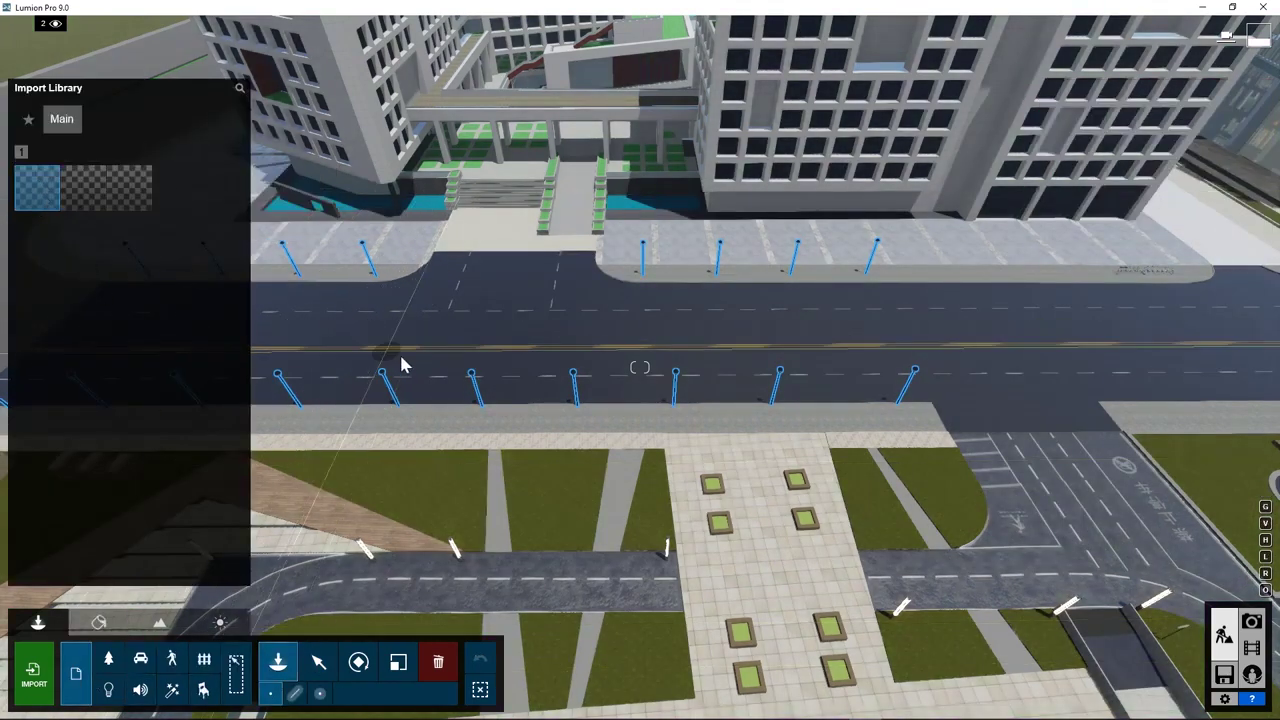
pyautogui.click(434, 366)
pyautogui.click(318, 662)
pyautogui.moveTo(318, 662); pyautogui.dragTo(478, 185, button='right')
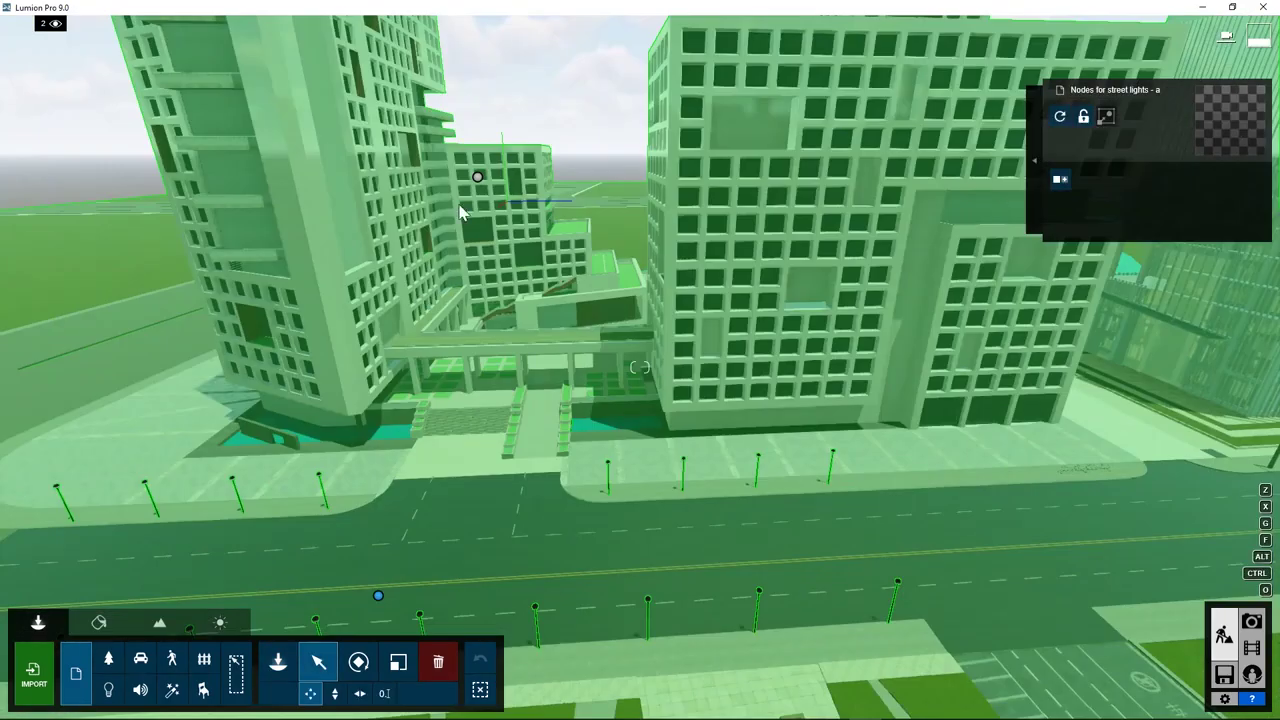
pyautogui.click(478, 180)
pyautogui.click(1034, 160)
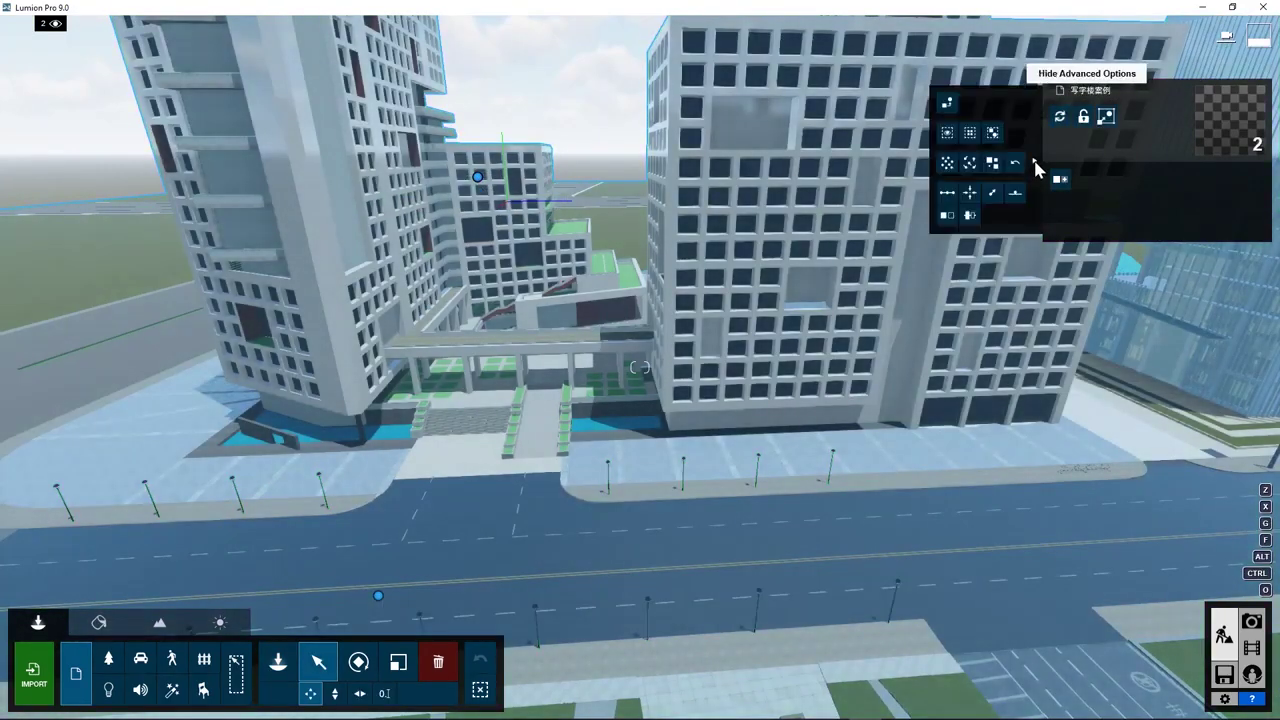
pyautogui.click(972, 198)
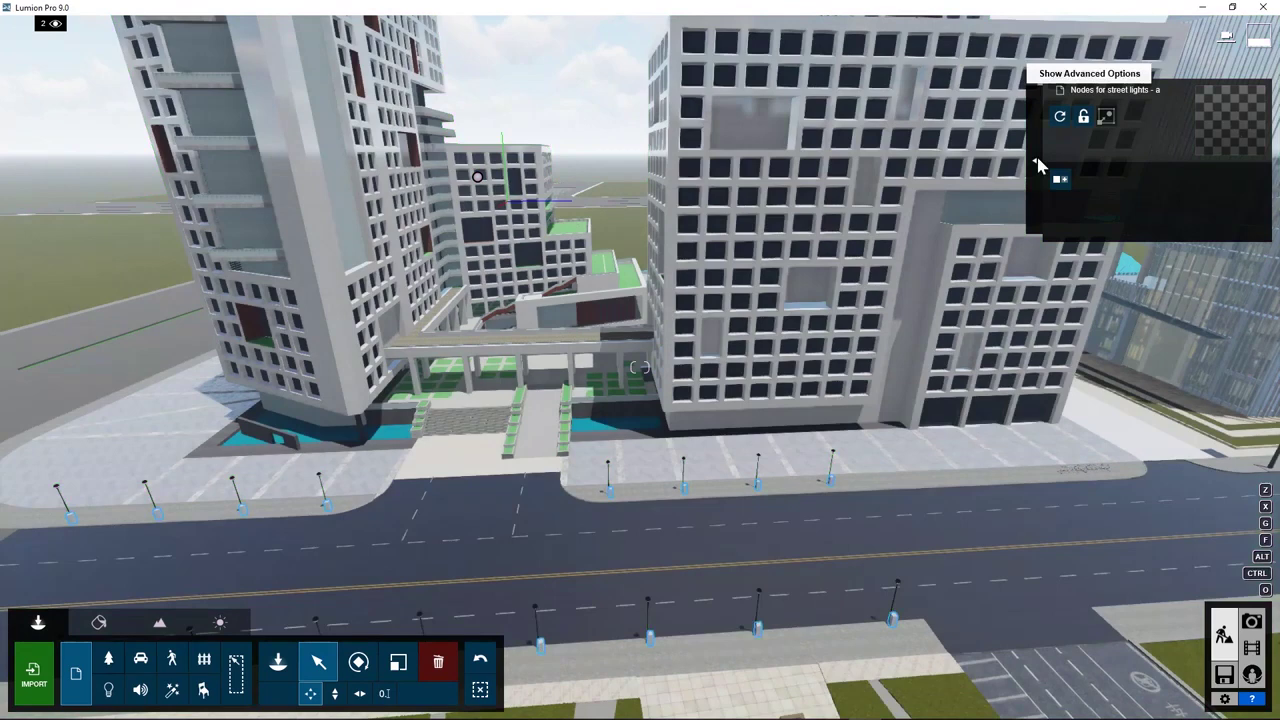
pyautogui.click(972, 106)
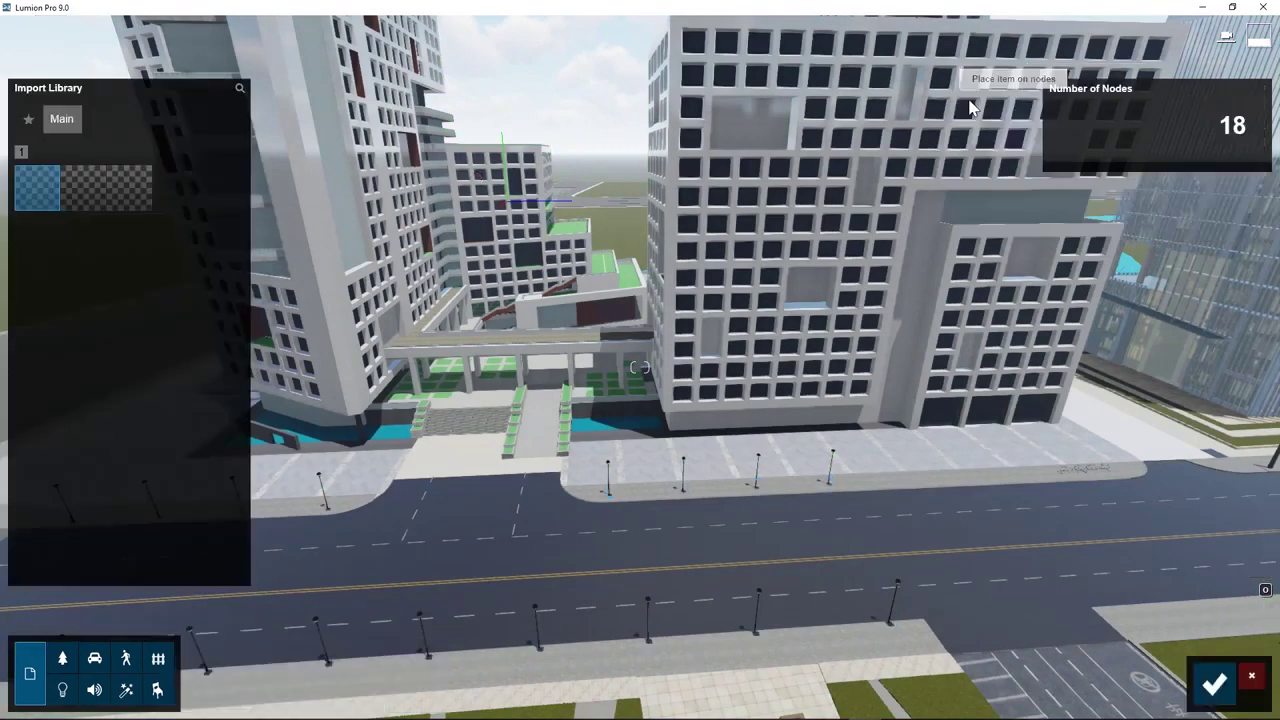
# Step: Put the first Lamp from the Lights and Utilities library on all 18 nodes and confirm
pyautogui.click(63, 690)
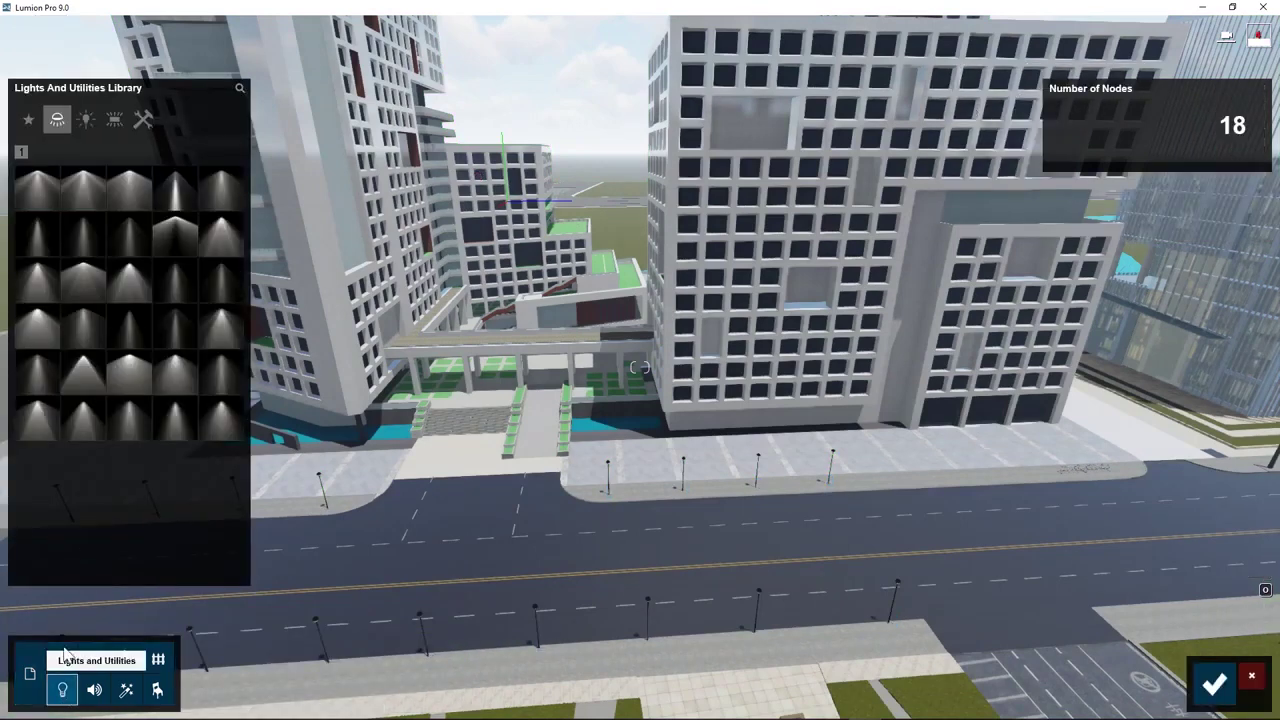
pyautogui.click(40, 198)
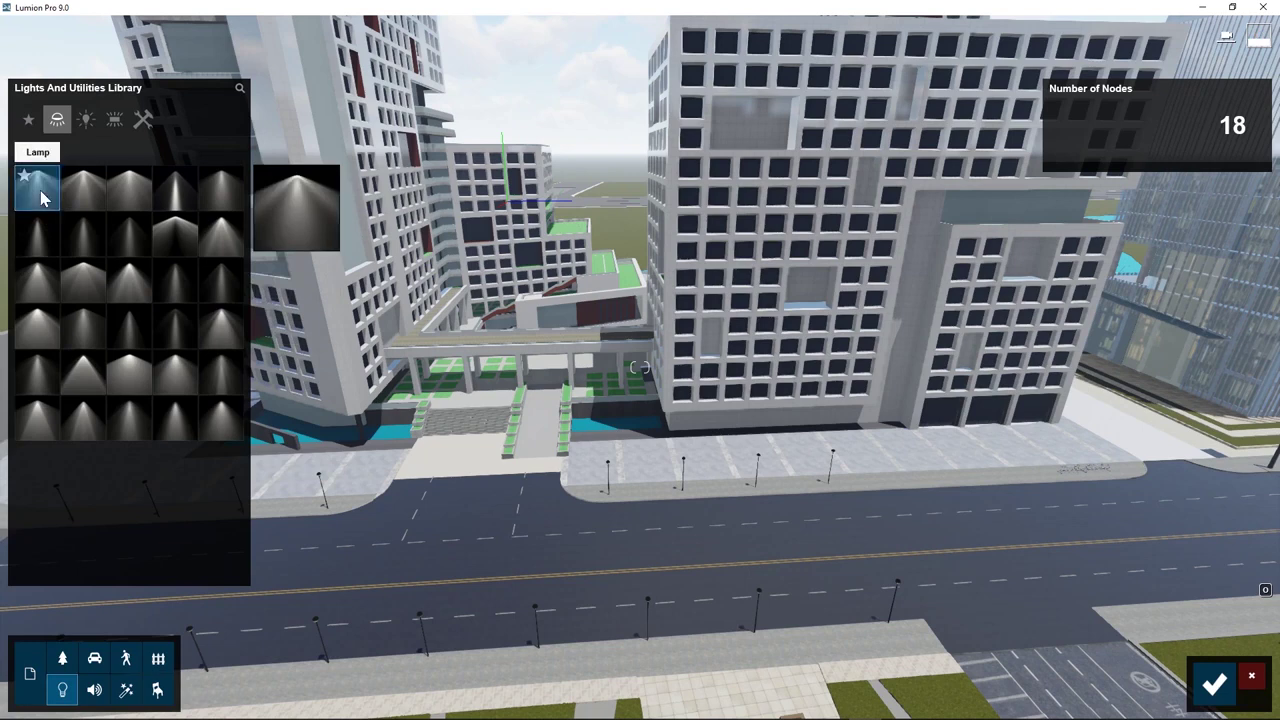
pyautogui.click(1208, 688)
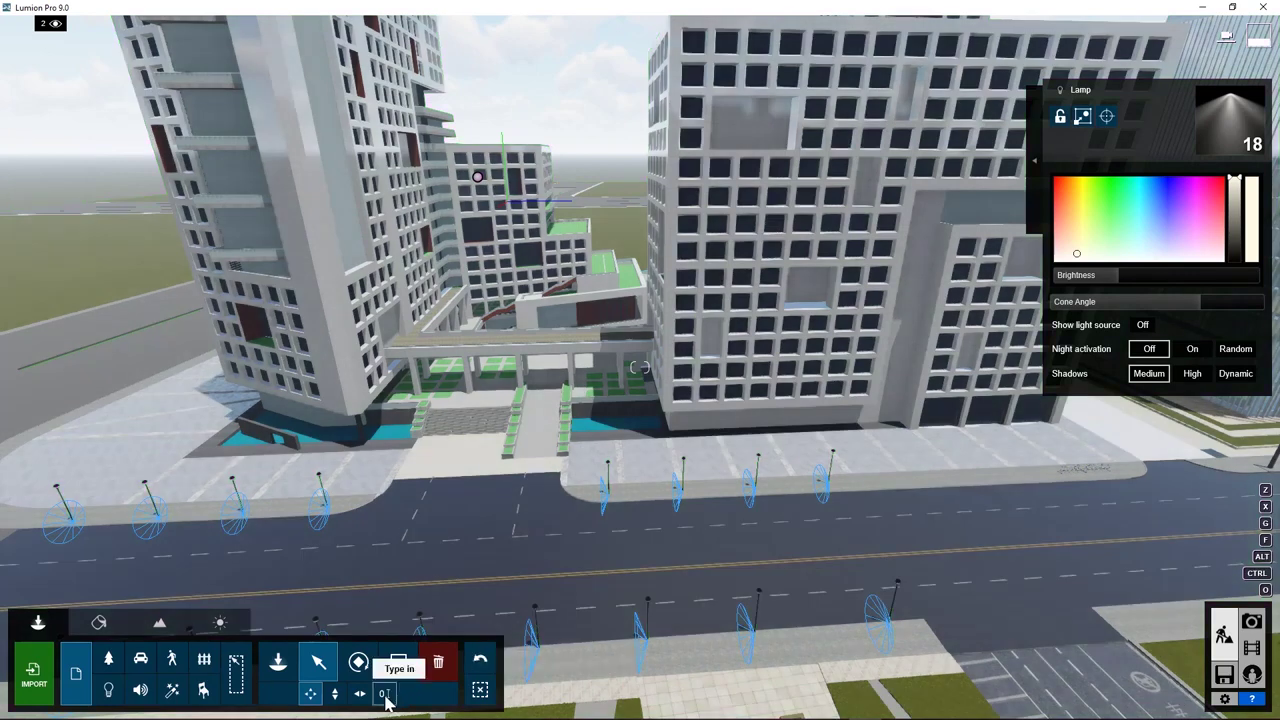
pyautogui.click(386, 700)
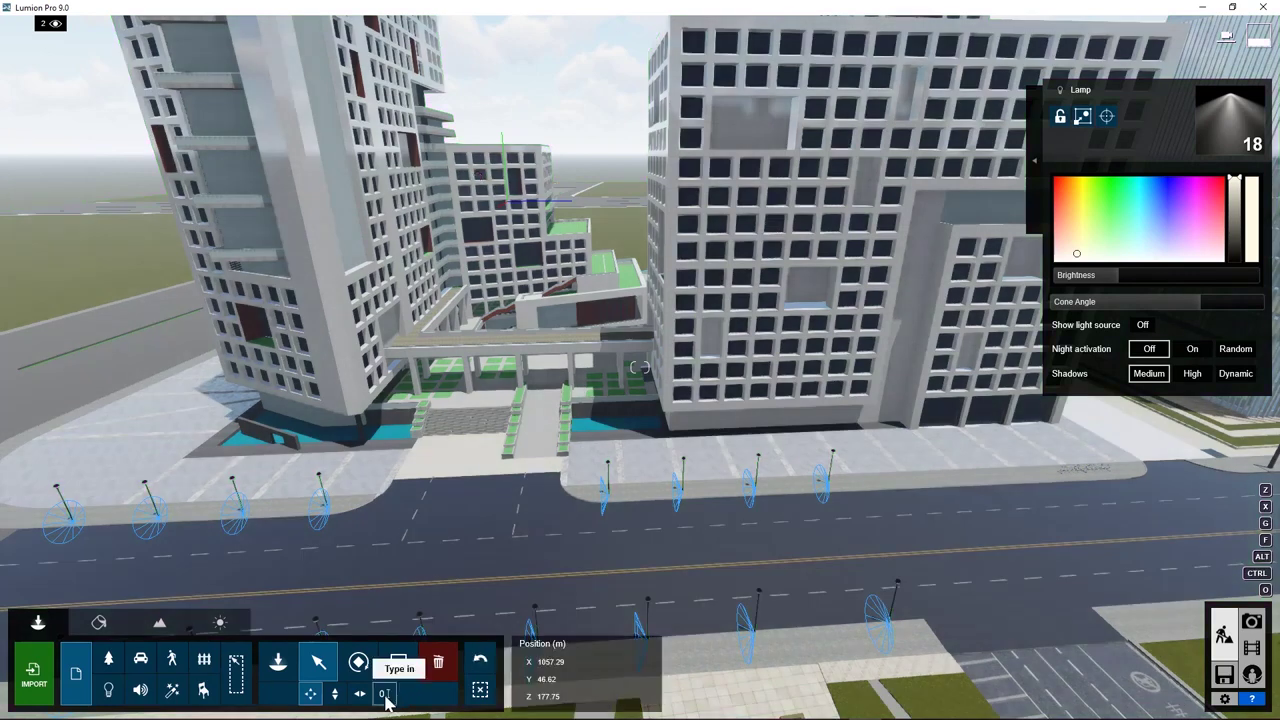
pyautogui.click(358, 662)
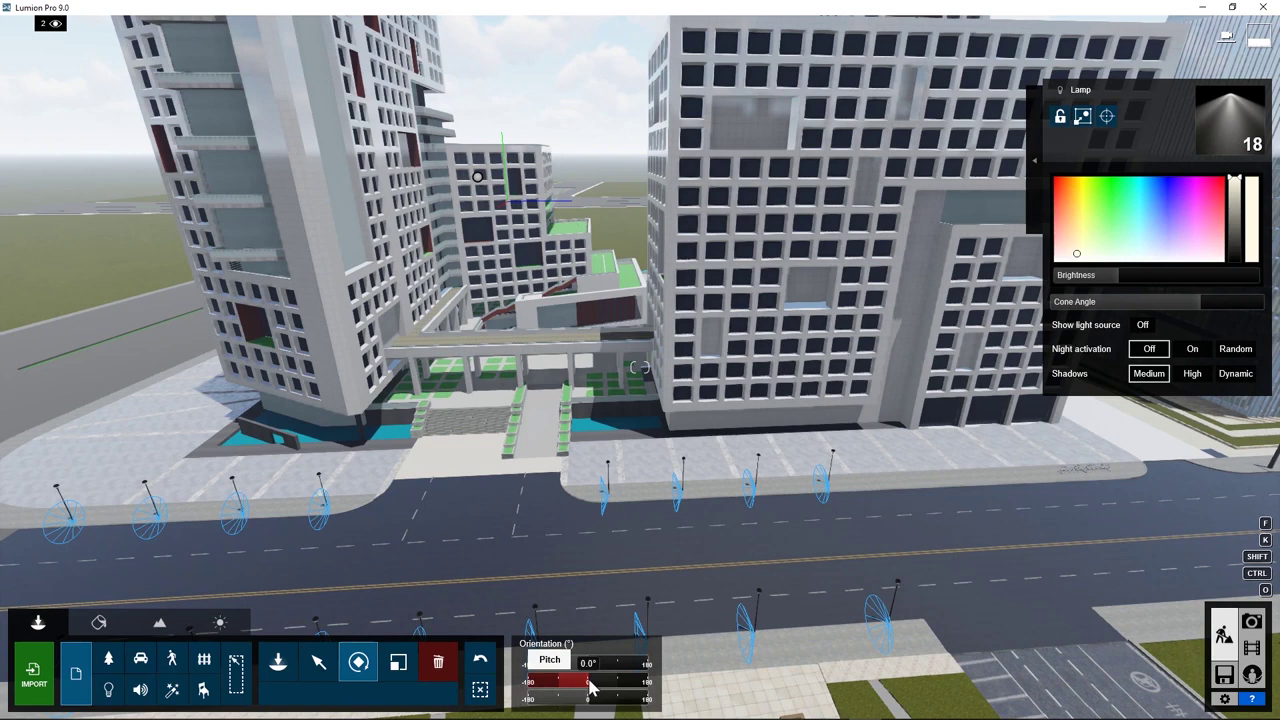
# Step: Pitch all 18 lamps to 90° so they aim down, then return to height-only moving
pyautogui.moveTo(590, 685); pyautogui.dragTo(616, 686)
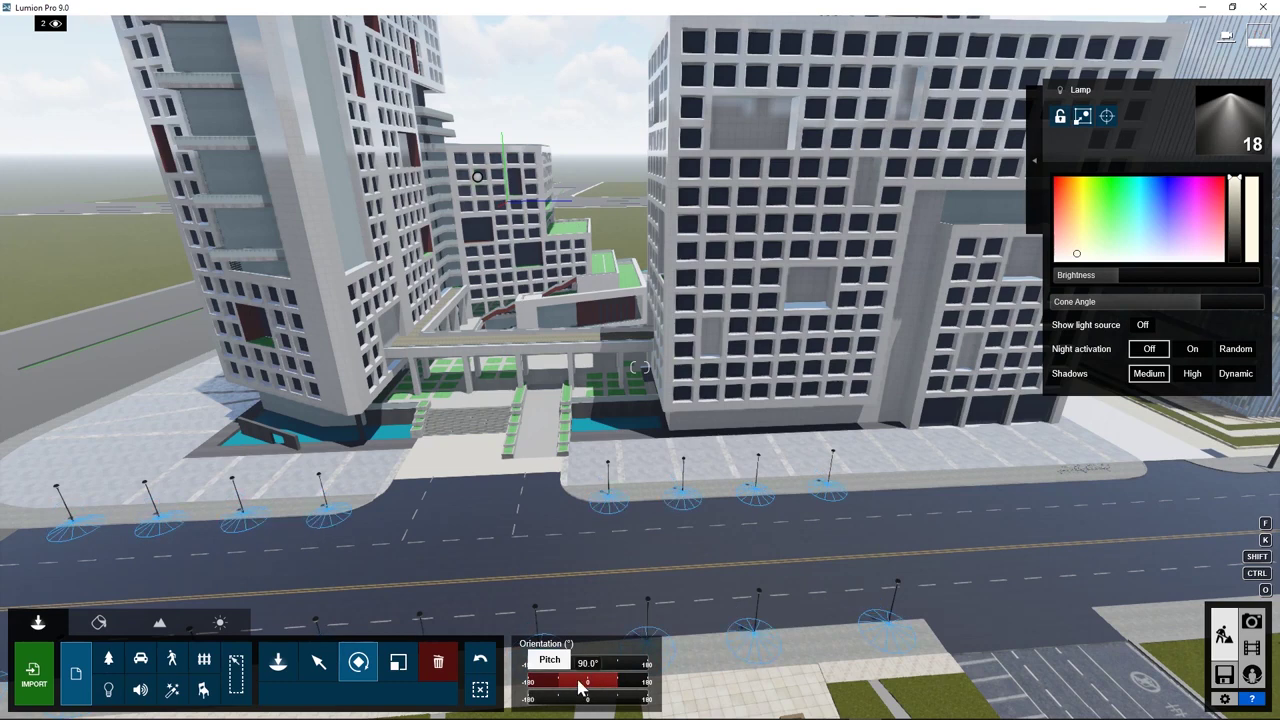
pyautogui.click(316, 672)
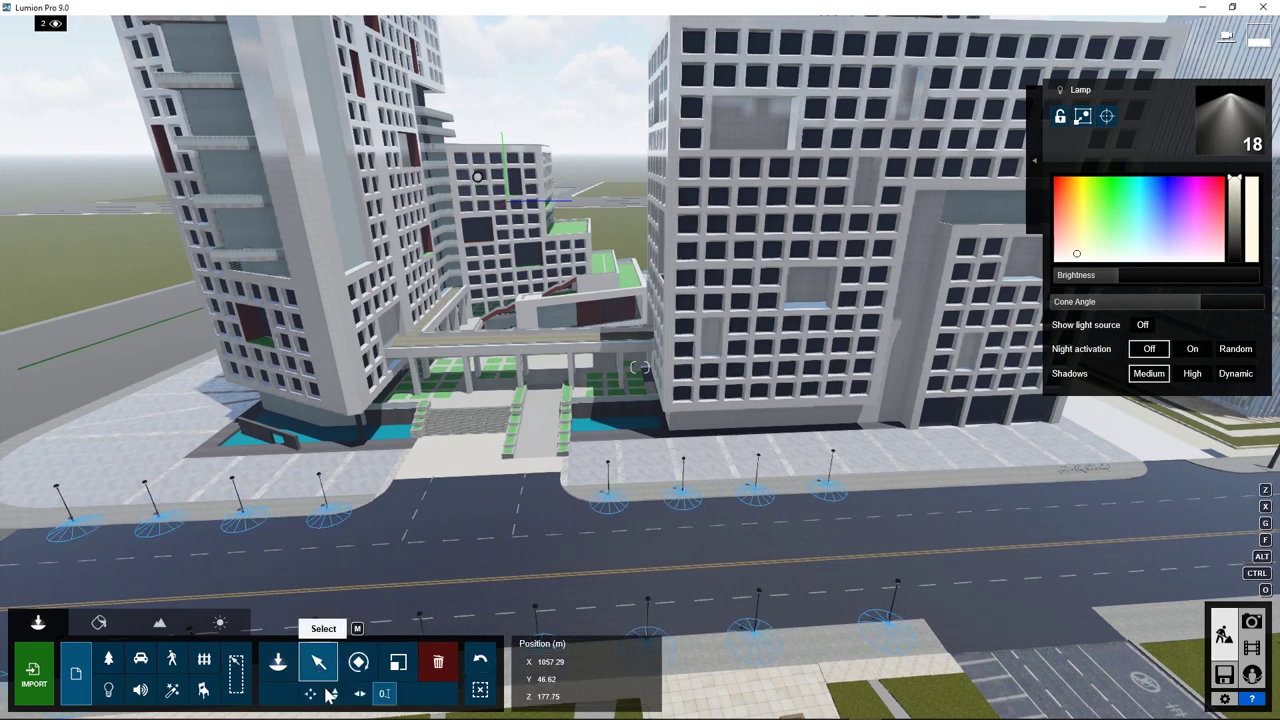
pyautogui.click(334, 693)
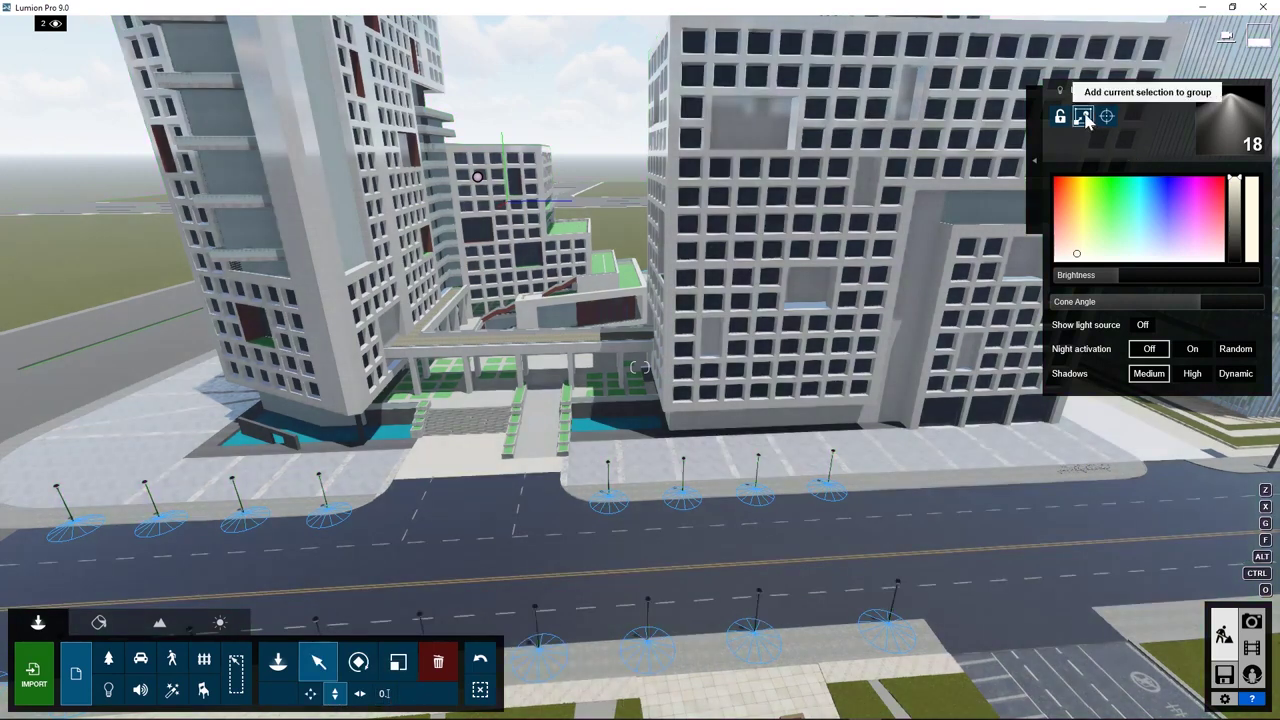
# Step: Group the selected lamp lights, make every category selectable, and slide the lamp group back along the road
pyautogui.click(1083, 117)
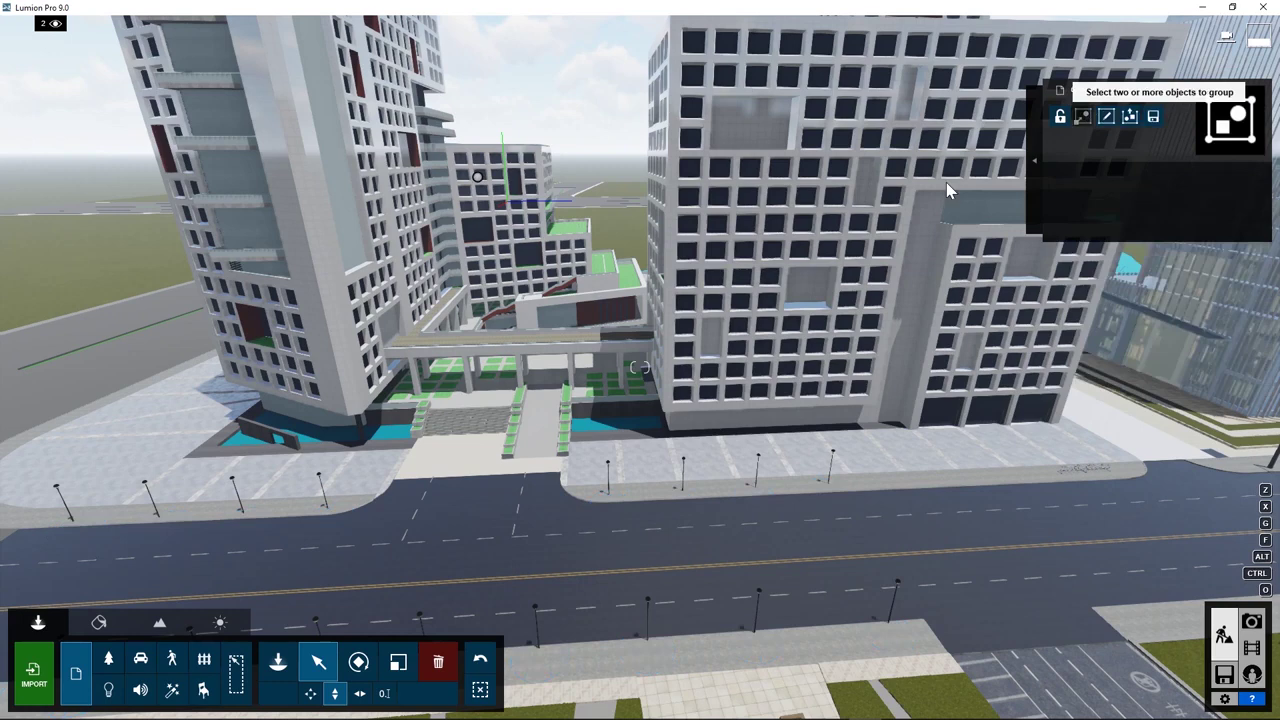
pyautogui.click(393, 569)
pyautogui.click(234, 684)
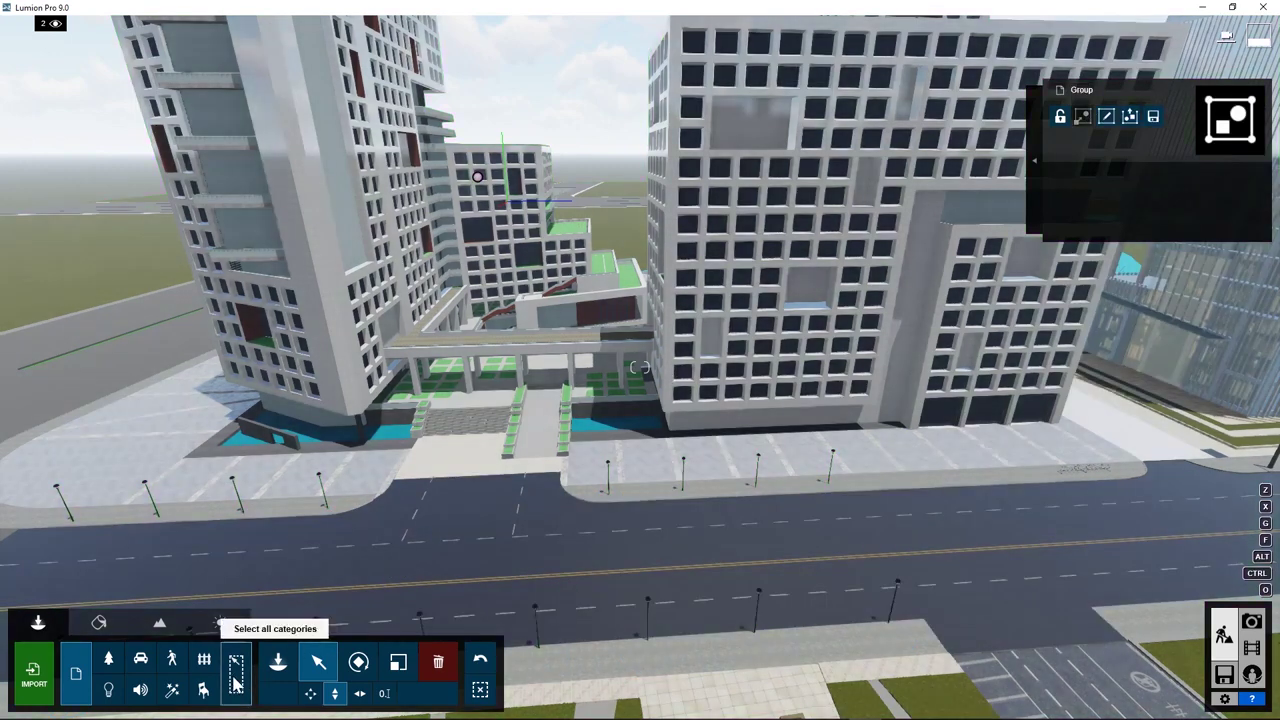
pyautogui.click(234, 684)
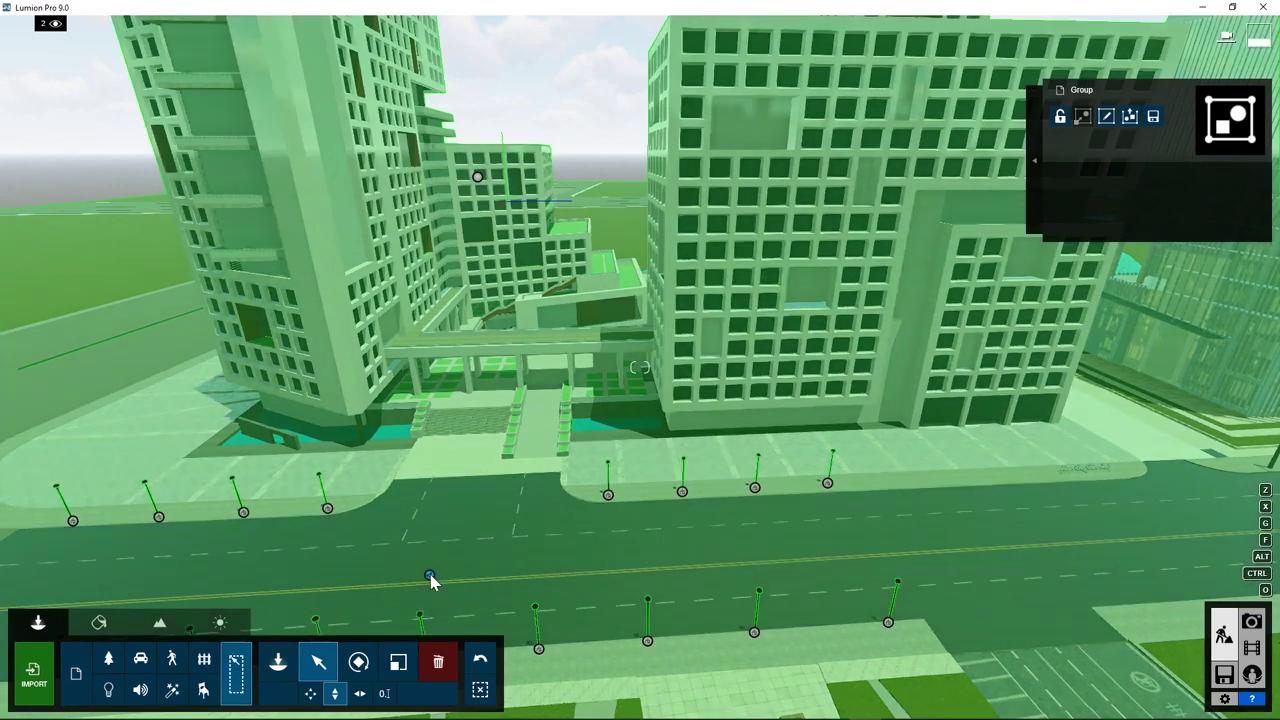
pyautogui.click(429, 576)
pyautogui.moveTo(420, 543); pyautogui.dragTo(395, 287)
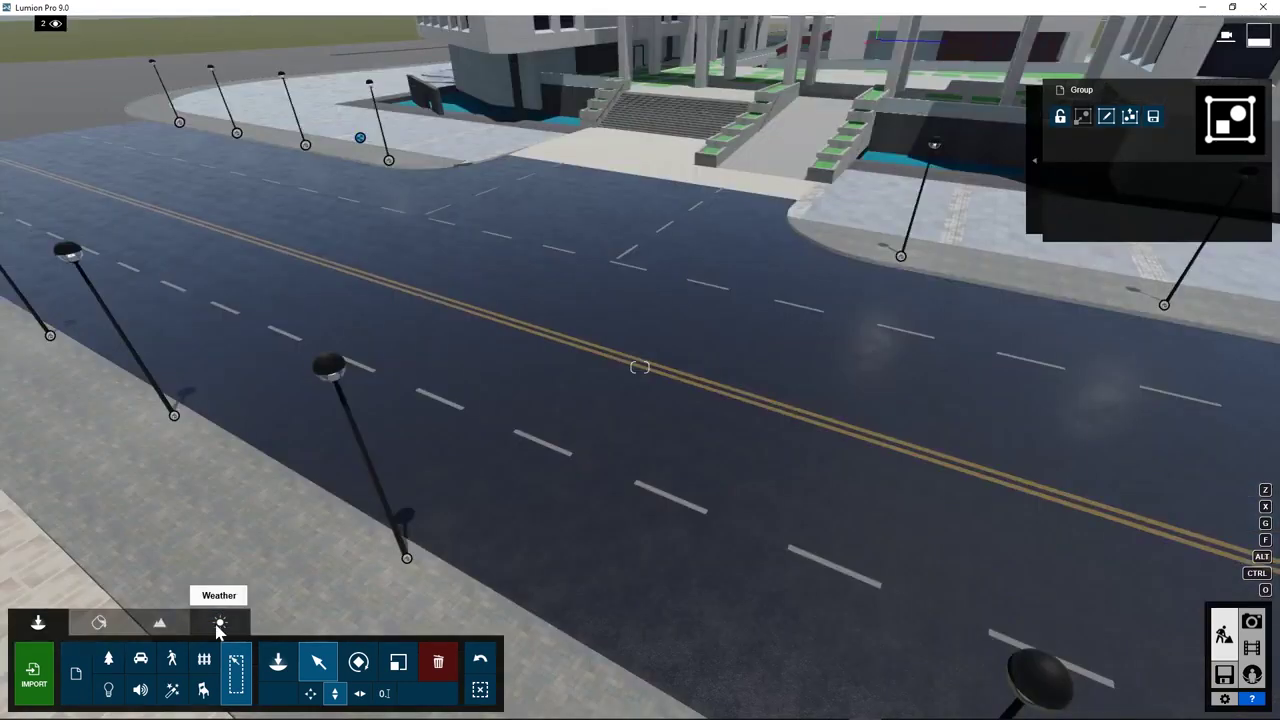
# Step: Lower the sun height in Weather for night, then raise the lamp group above the street
pyautogui.click(220, 622)
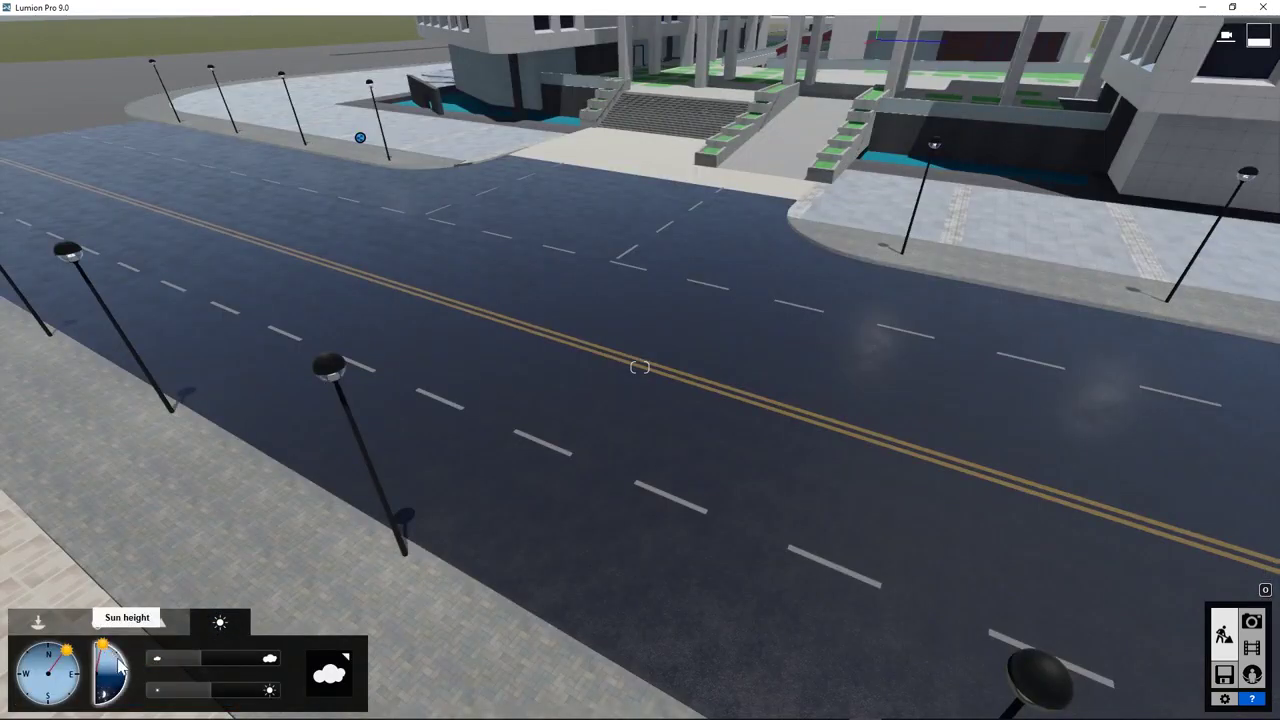
pyautogui.moveTo(118, 665); pyautogui.dragTo(128, 685)
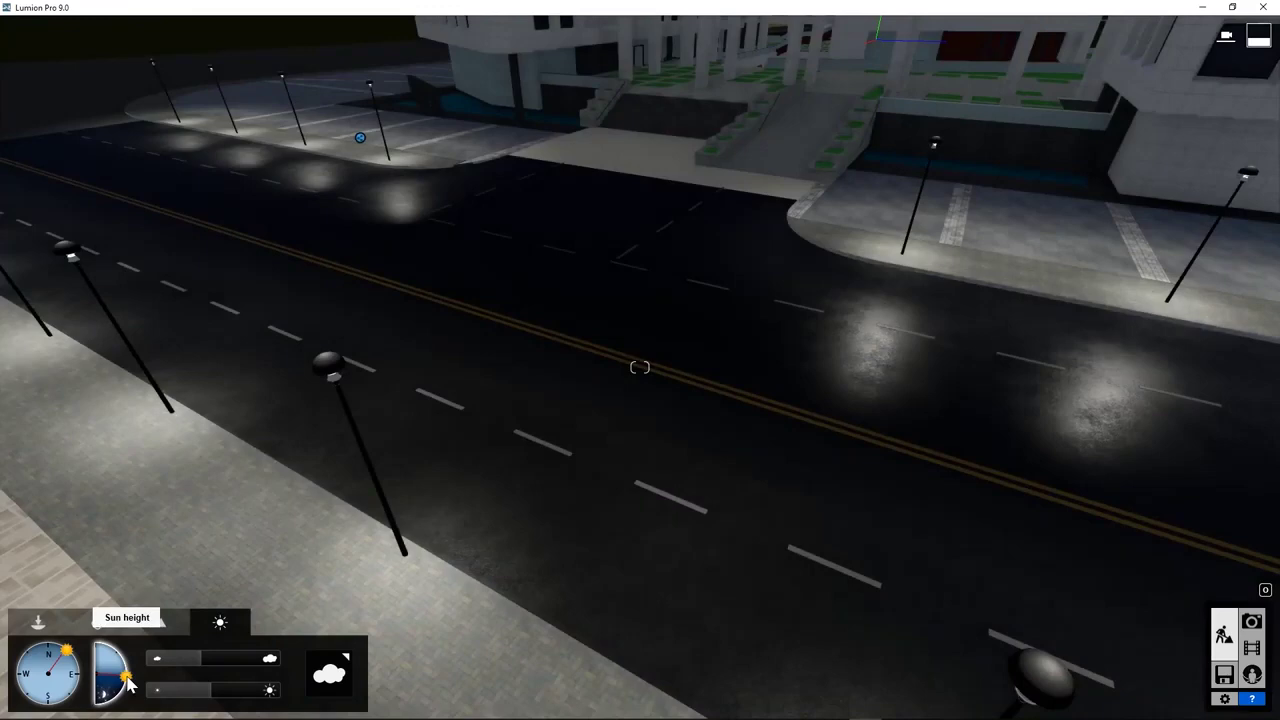
pyautogui.click(38, 622)
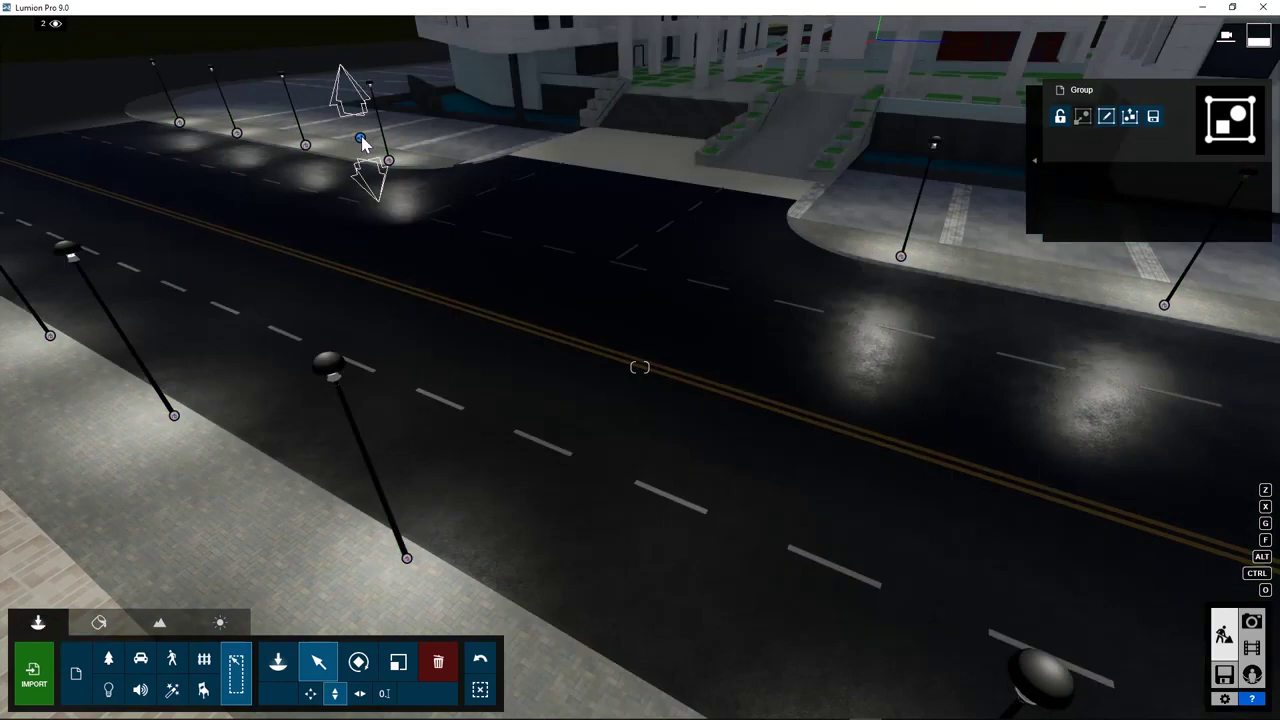
pyautogui.moveTo(362, 143)
pyautogui.mouseDown()
pyautogui.moveTo(370, 168)
pyautogui.moveTo(370, 150)
pyautogui.mouseUp()
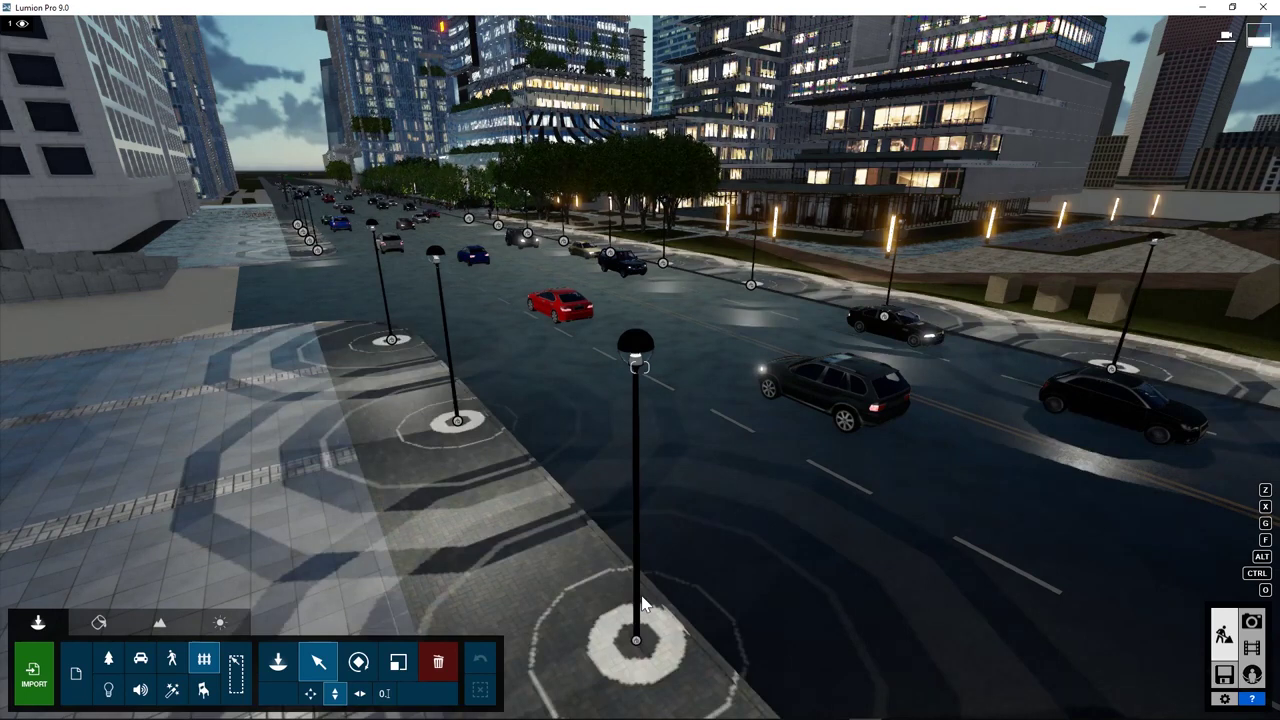
# Step: Fly forward down the night street, drop toward street level, and tilt the view up at the buildings
pyautogui.press('w')
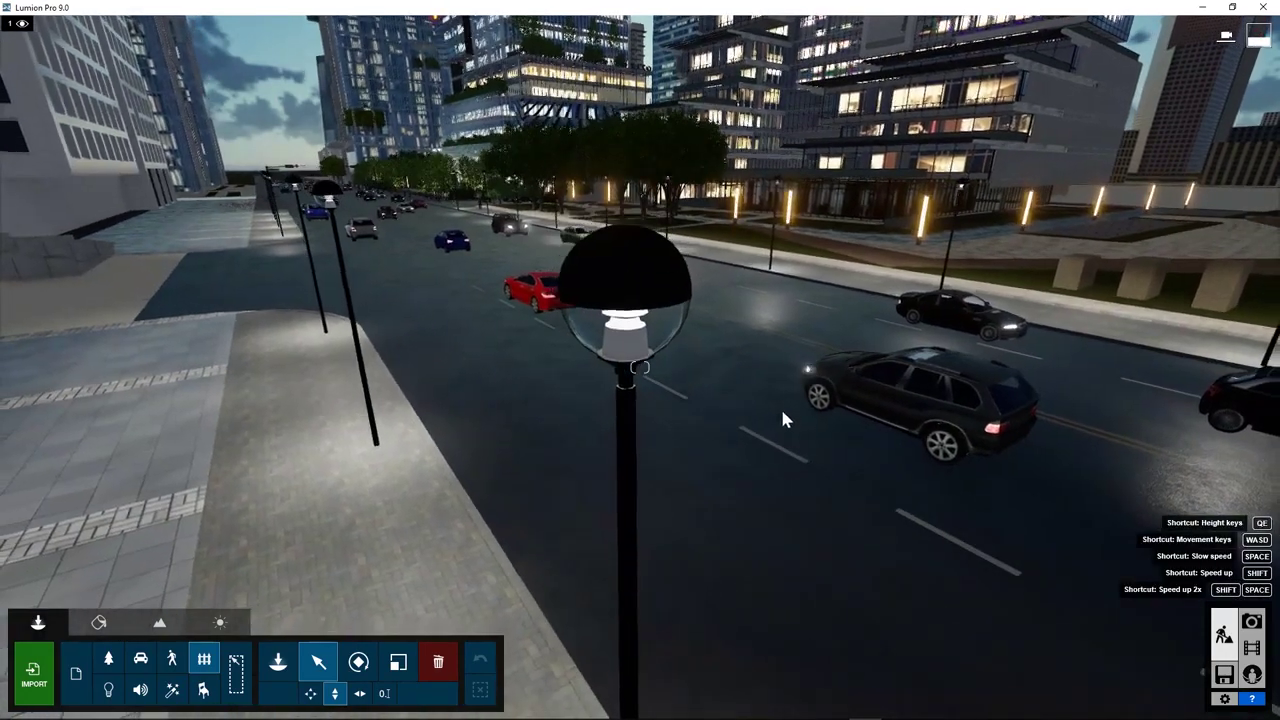
pyautogui.press('e')
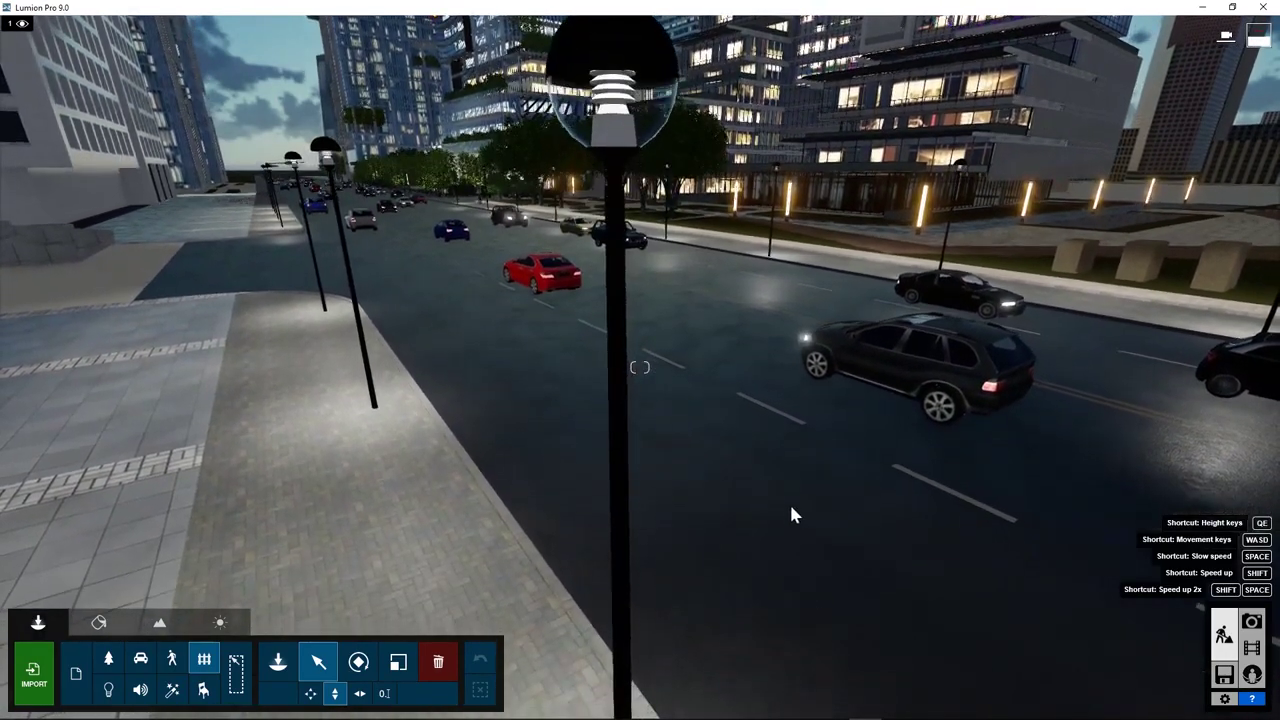
pyautogui.moveTo(826, 552); pyautogui.dragTo(826, 440, button='right')
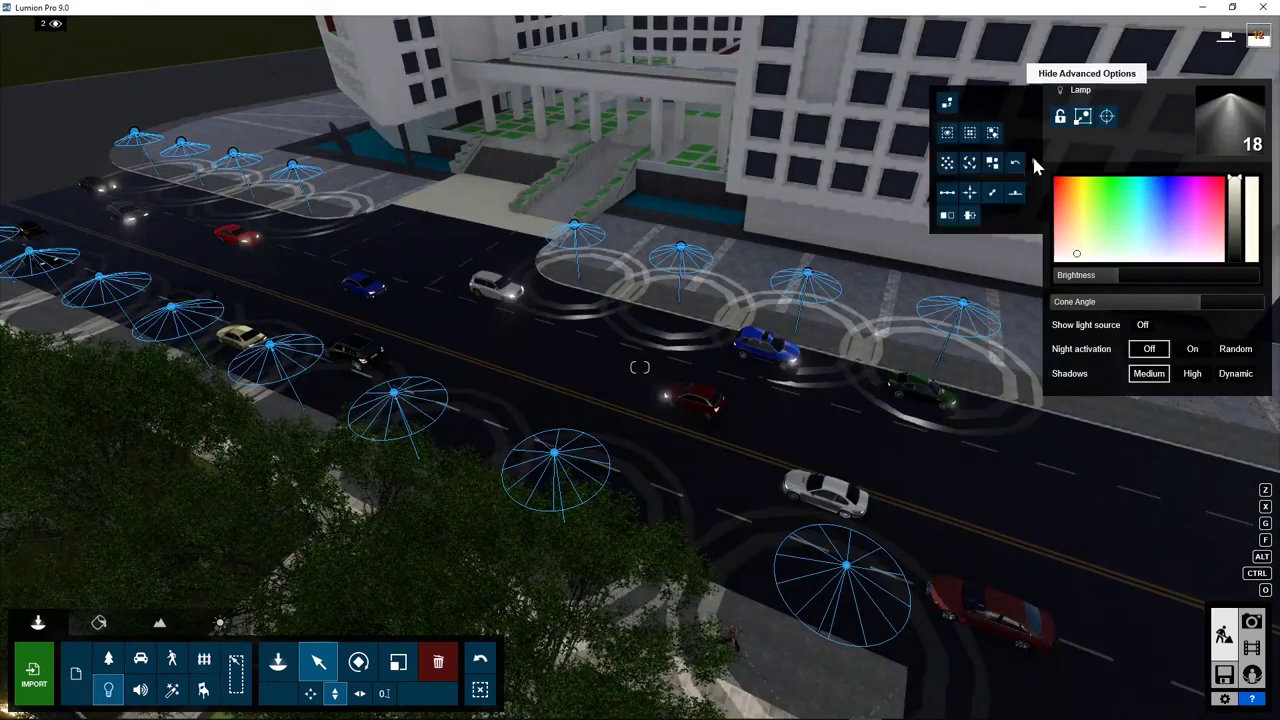
# Step: Replace the 18 spotlights with the fifth OmniLight and set their brightness to 5922.5
pyautogui.click(948, 104)
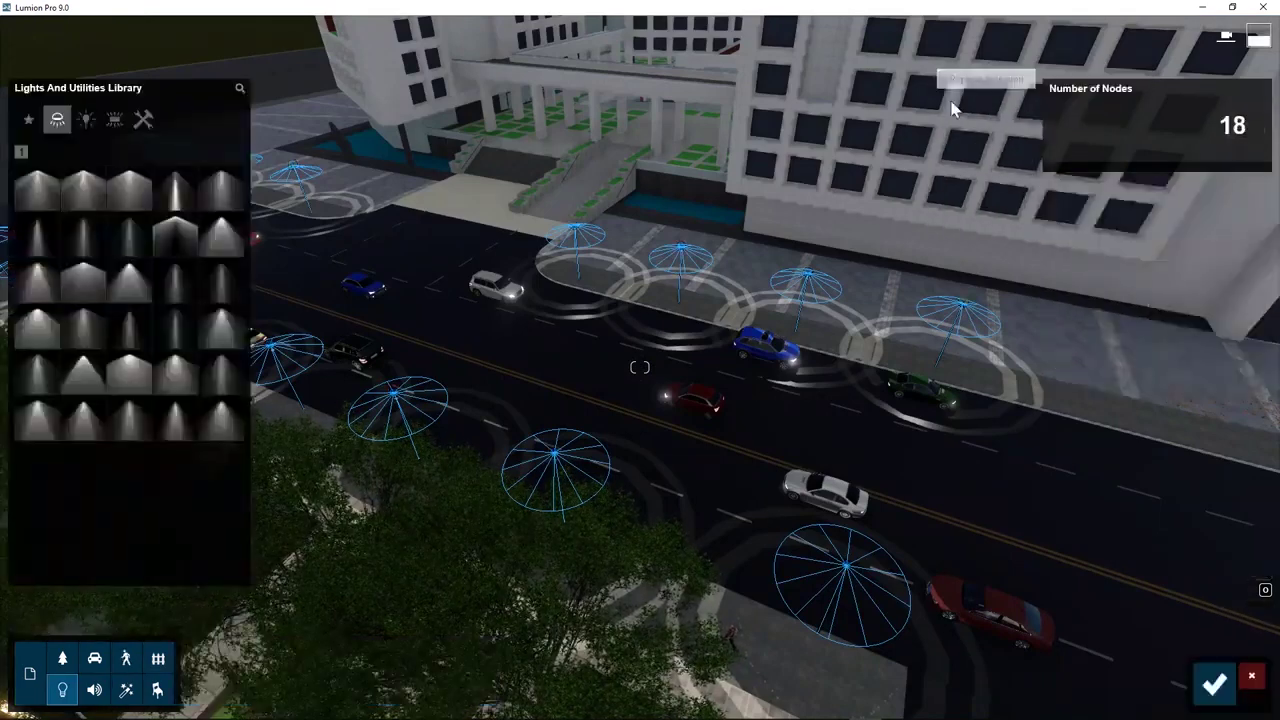
pyautogui.click(87, 121)
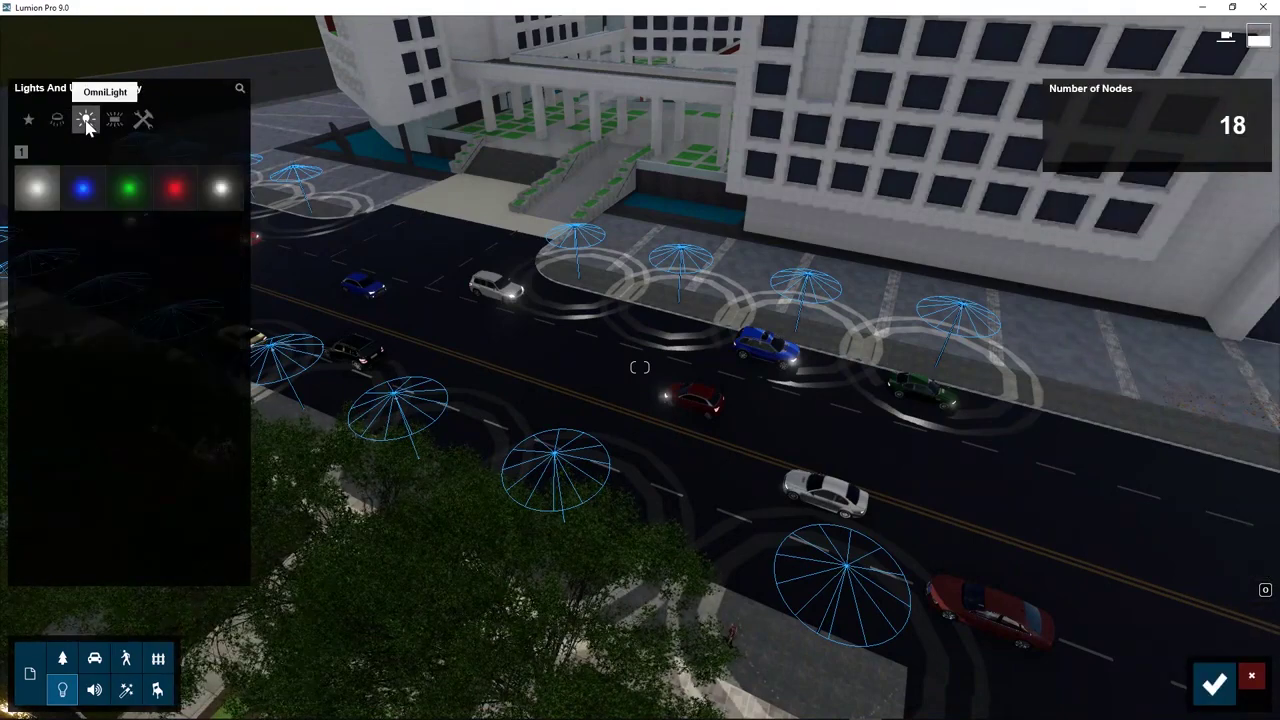
pyautogui.click(213, 190)
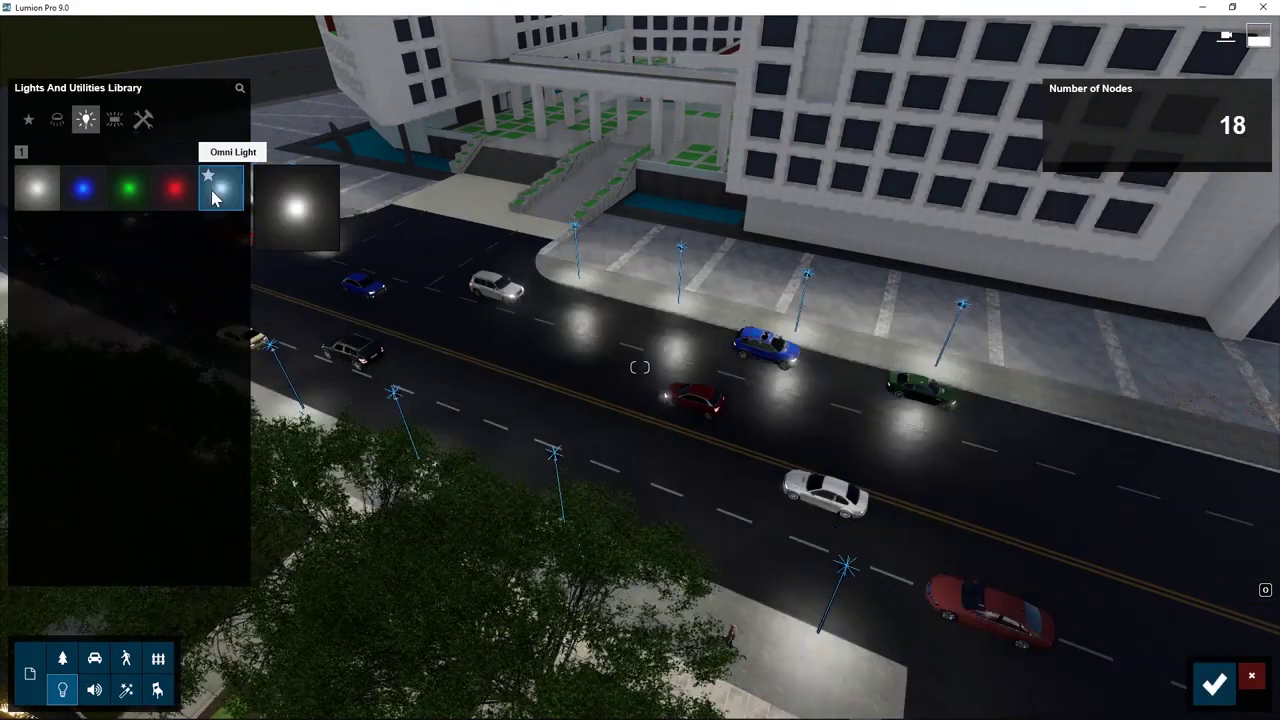
pyautogui.click(1214, 684)
pyautogui.moveTo(1140, 290)
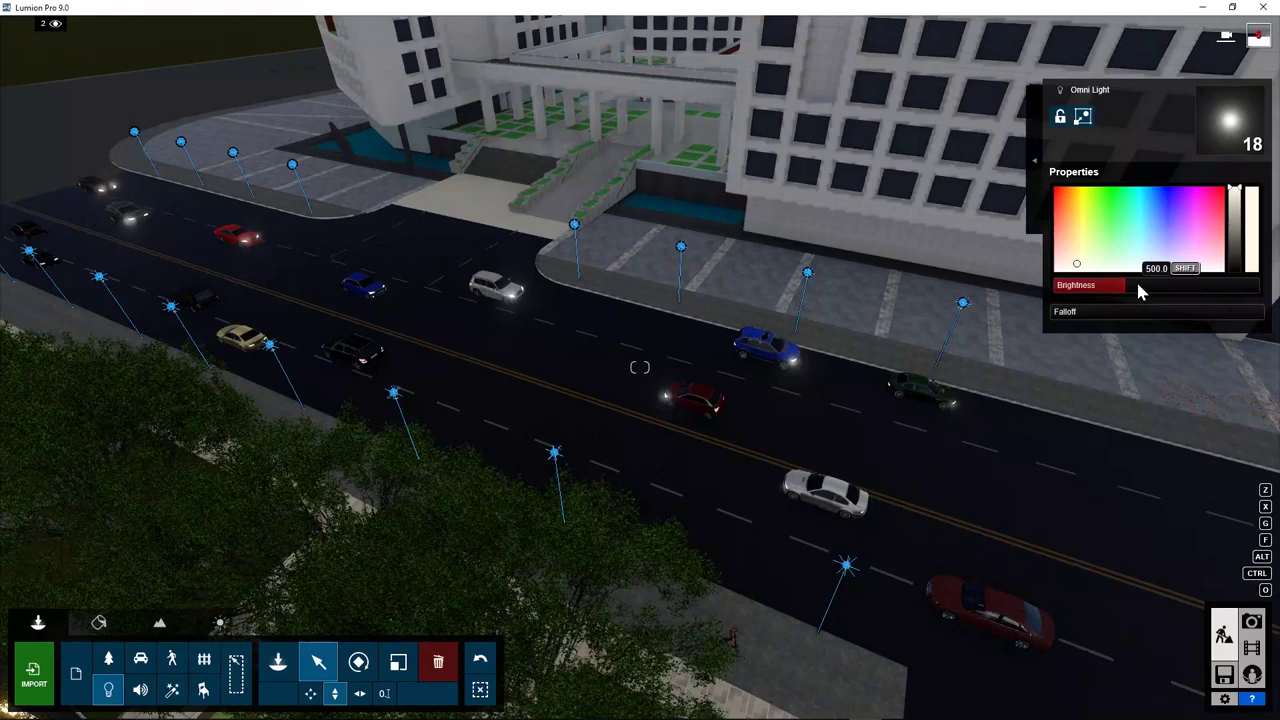
pyautogui.moveTo(1128, 285); pyautogui.dragTo(1205, 289)
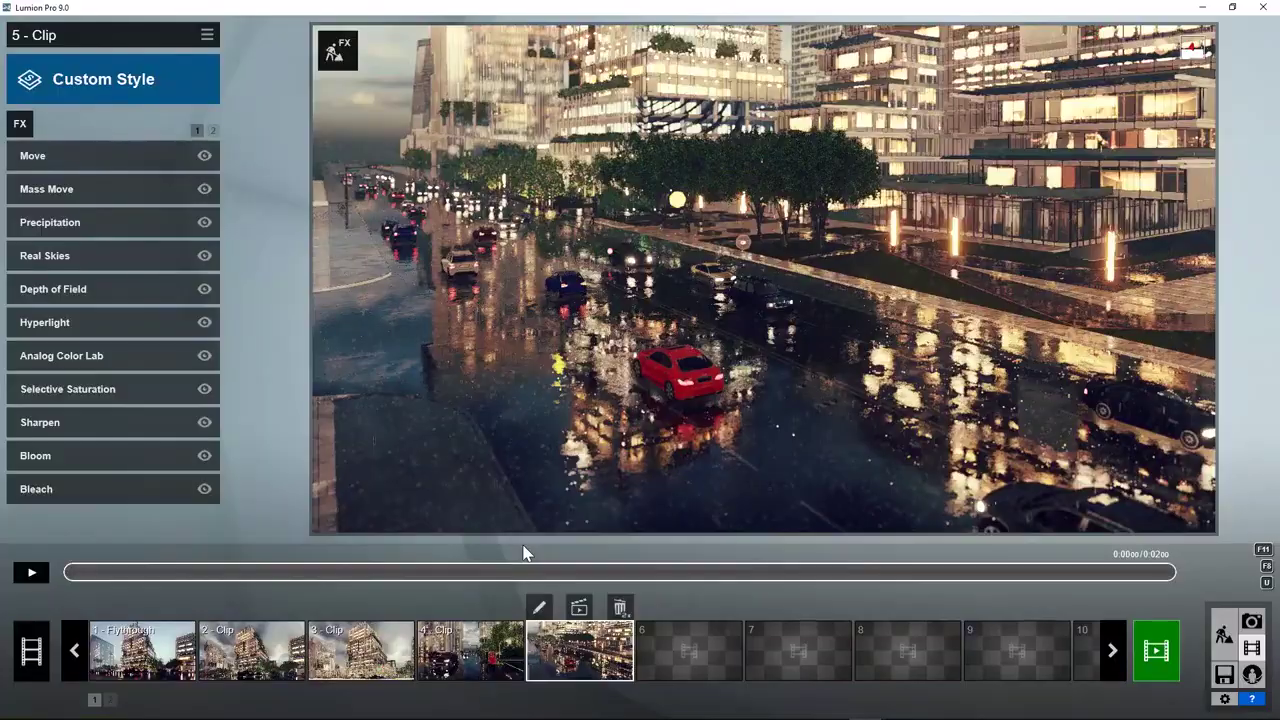
# Step: Back in Build mode, show Layer 2's street lamps and begin importing a new model
pyautogui.click(336, 52)
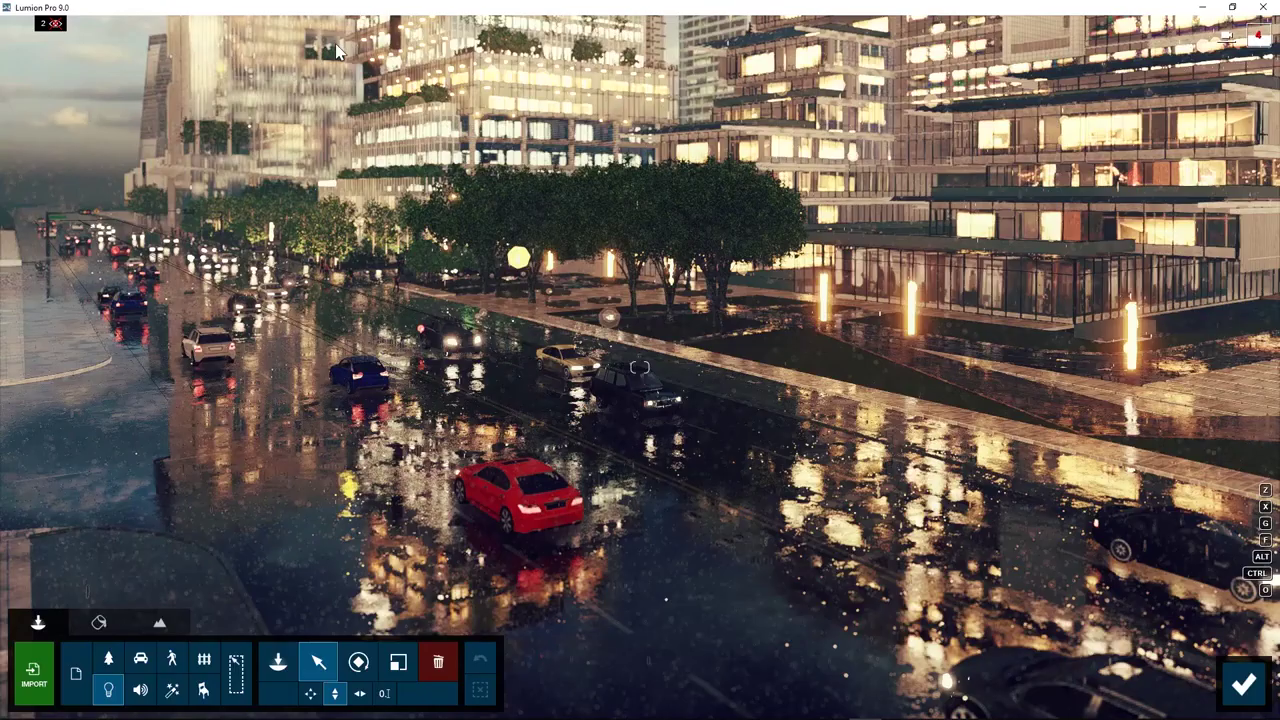
pyautogui.click(56, 24)
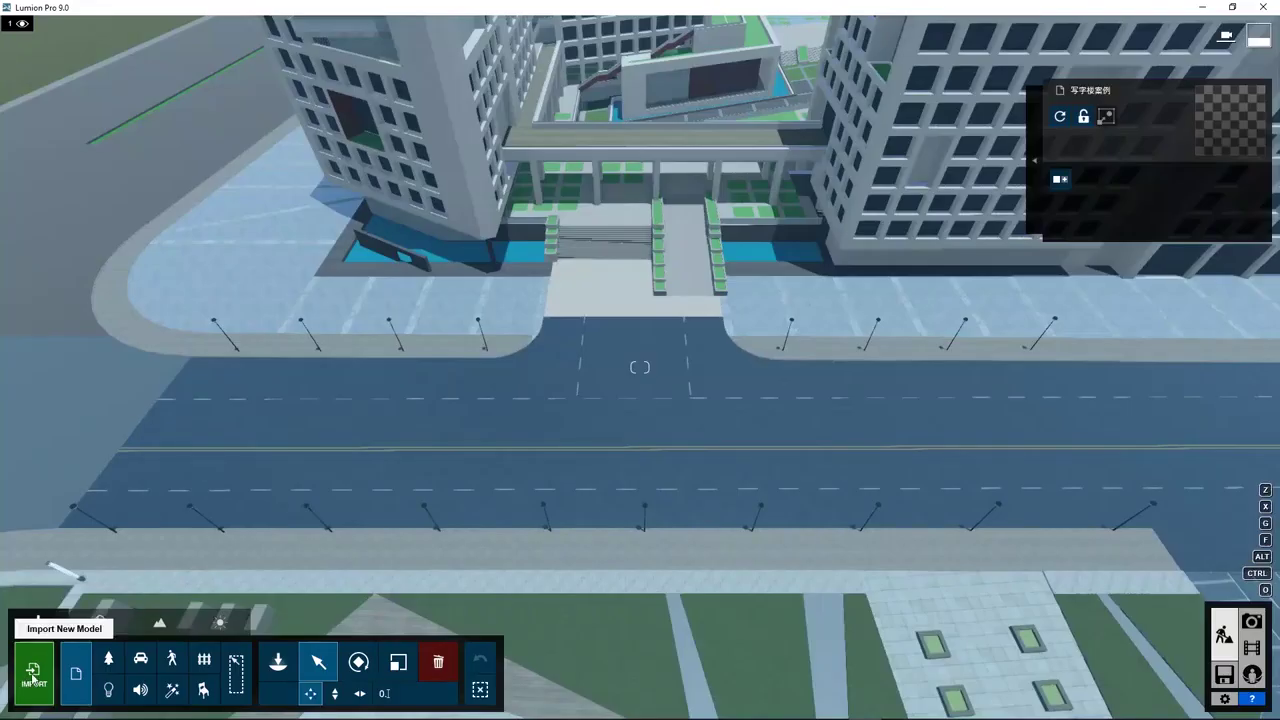
pyautogui.click(33, 678)
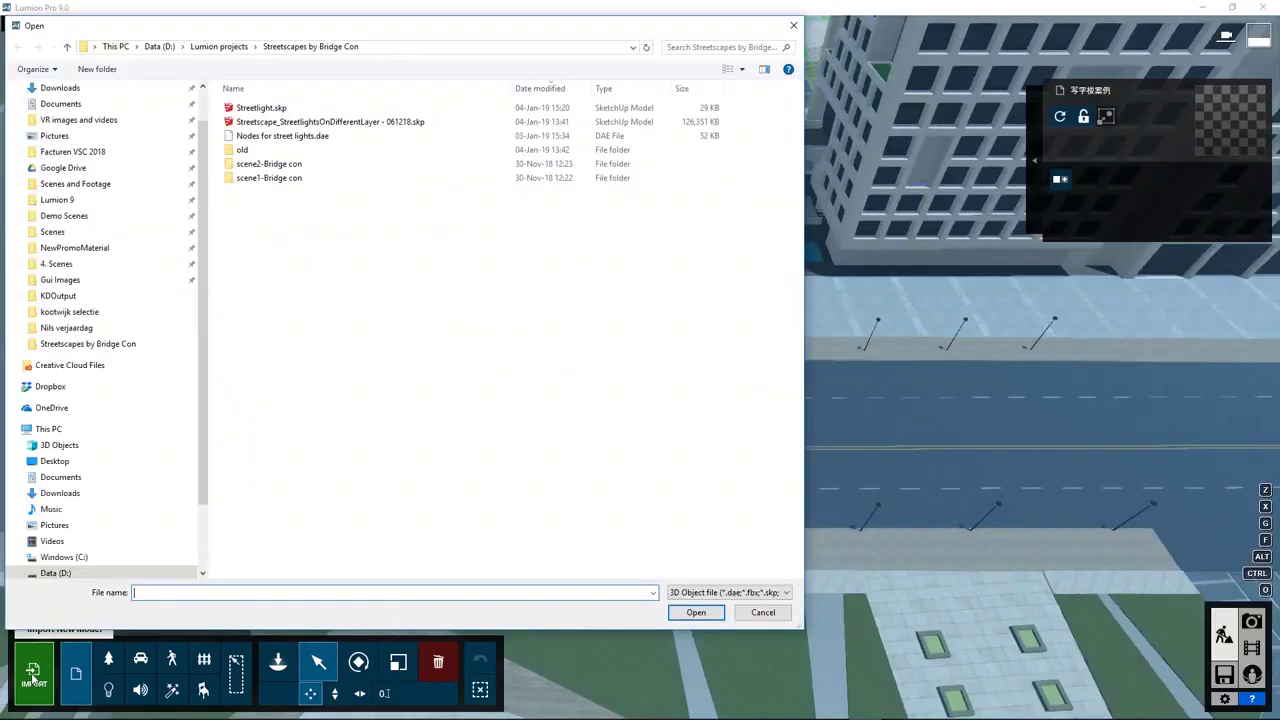
# Step: Import Streetlight.skp as the Streetlighta model and place it on the street
pyautogui.click(260, 108)
pyautogui.click(695, 615)
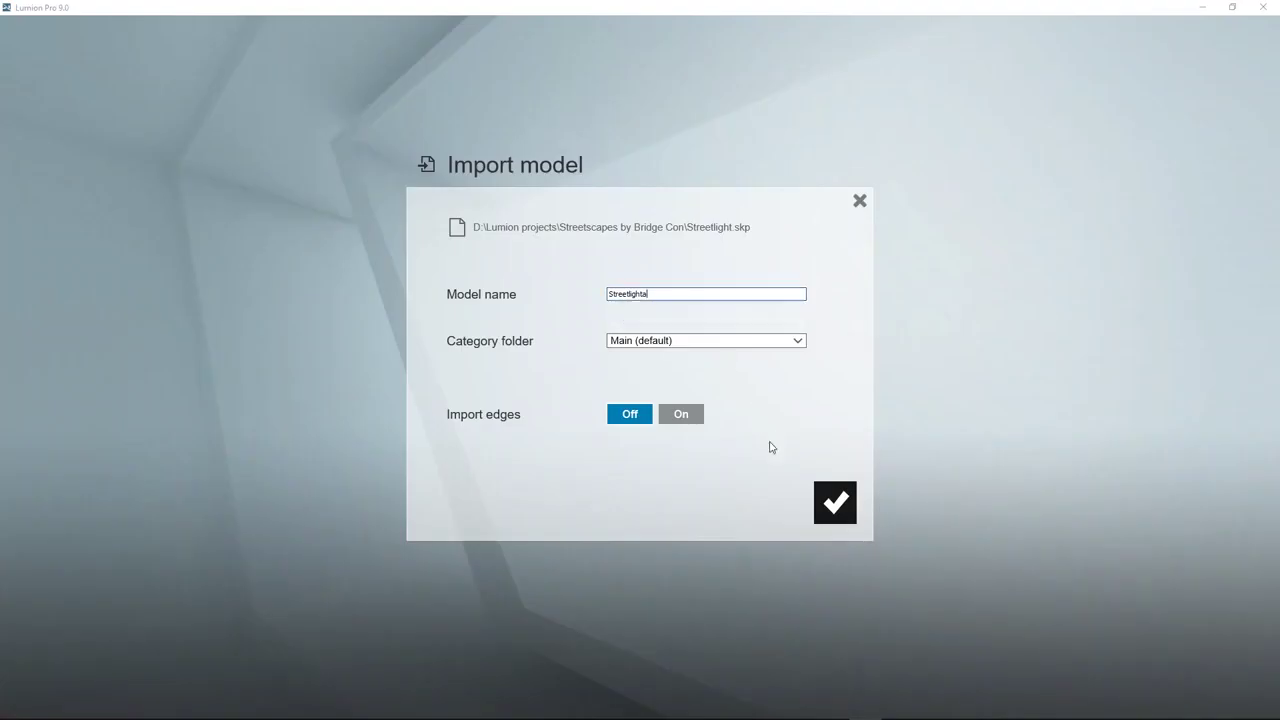
pyautogui.click(830, 501)
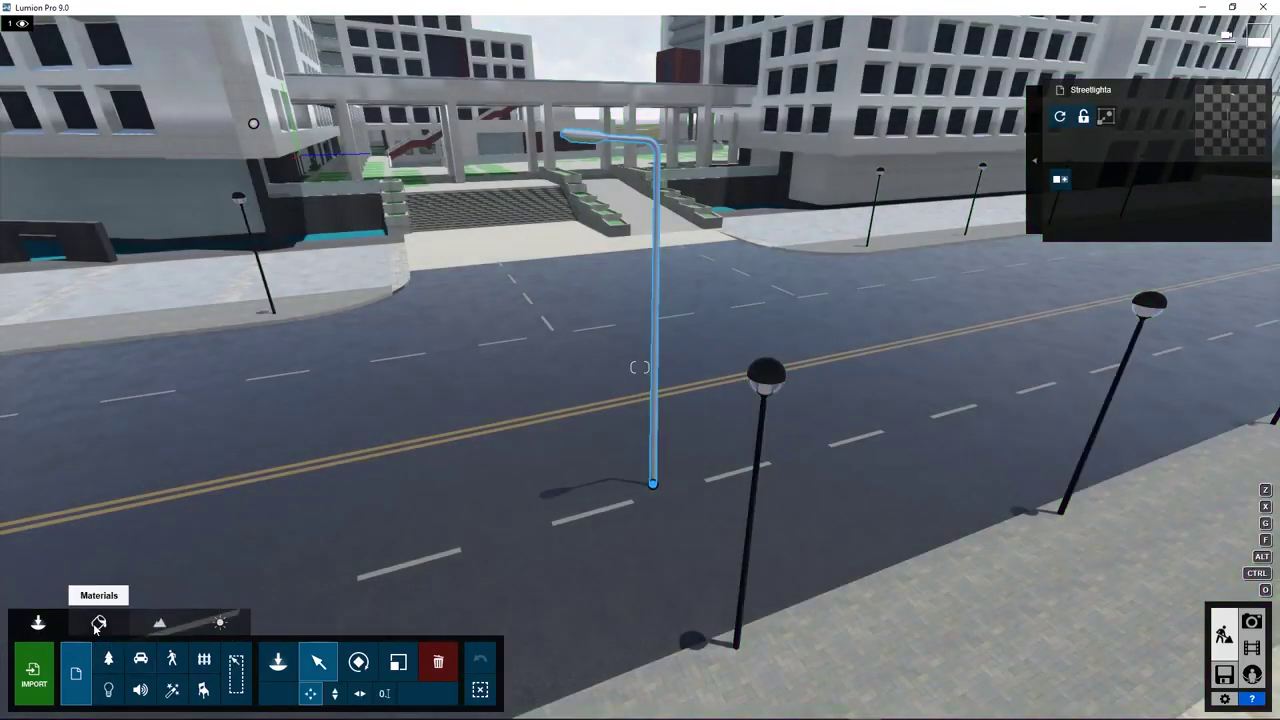
pyautogui.click(98, 623)
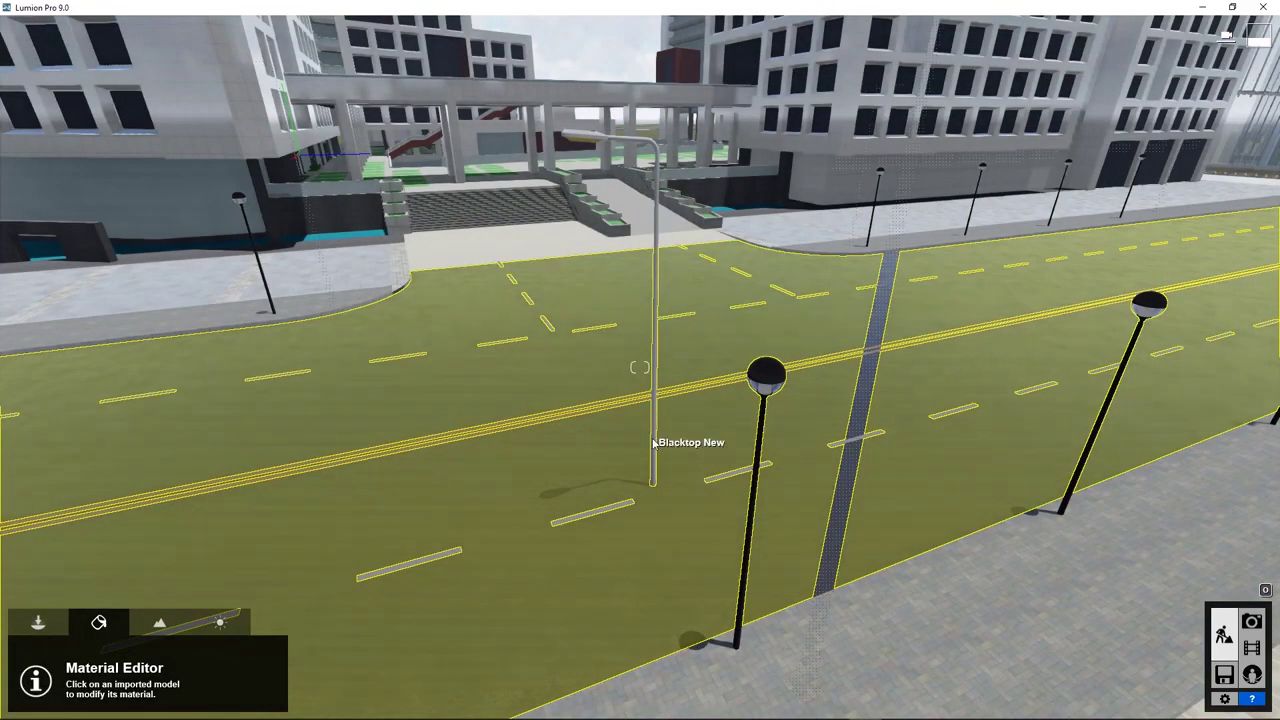
# Step: Give the streetlight pole the Custom Standard material and show its emissive settings
pyautogui.click(655, 443)
pyautogui.click(143, 264)
pyautogui.click(192, 303)
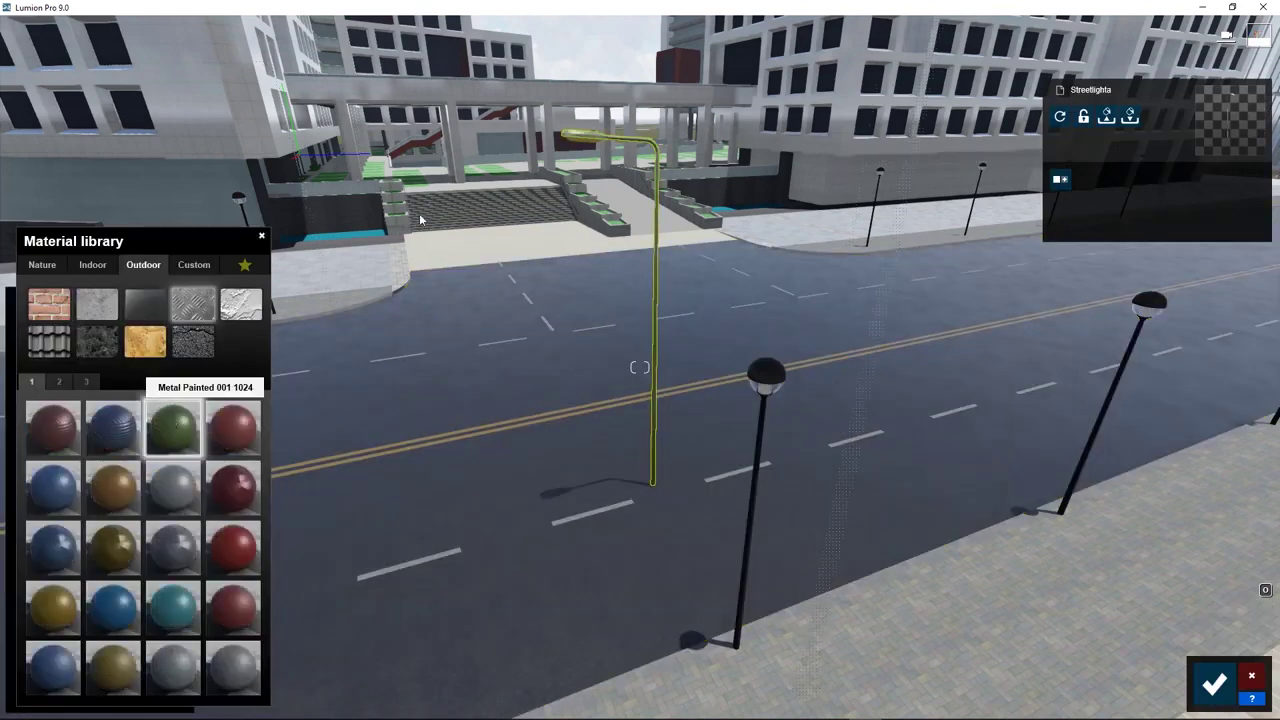
pyautogui.click(194, 264)
pyautogui.click(58, 437)
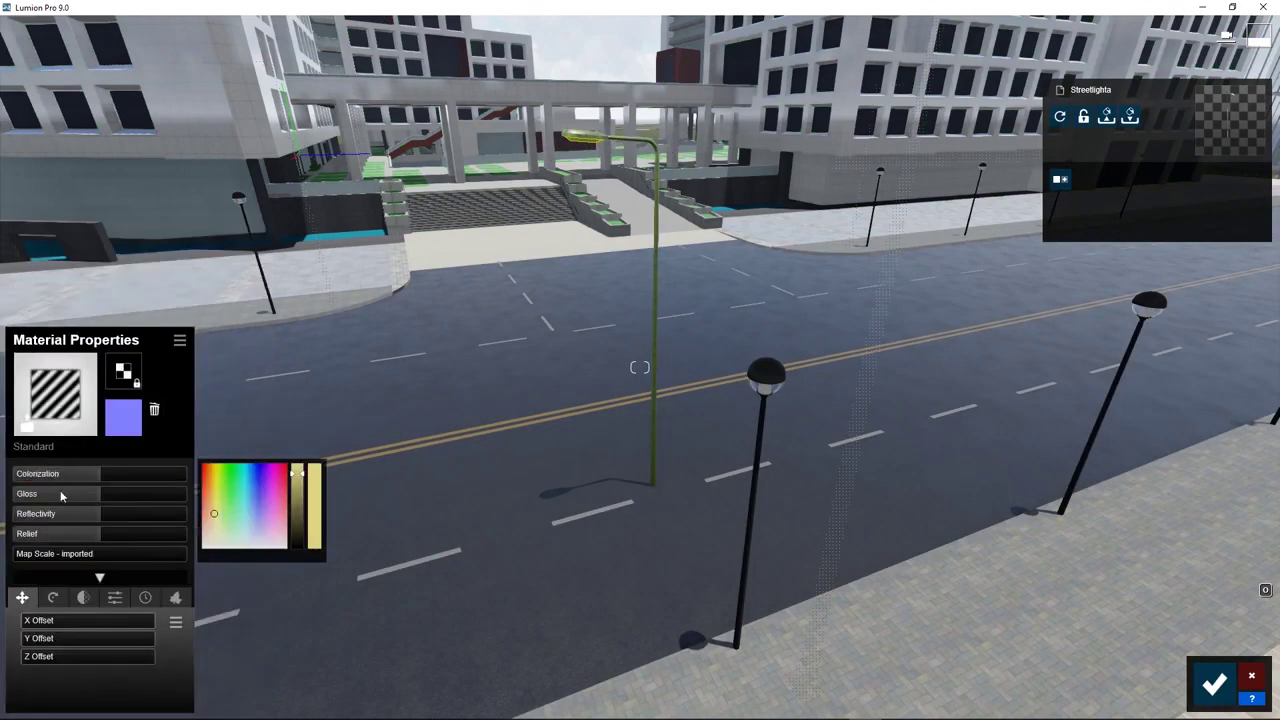
pyautogui.click(115, 597)
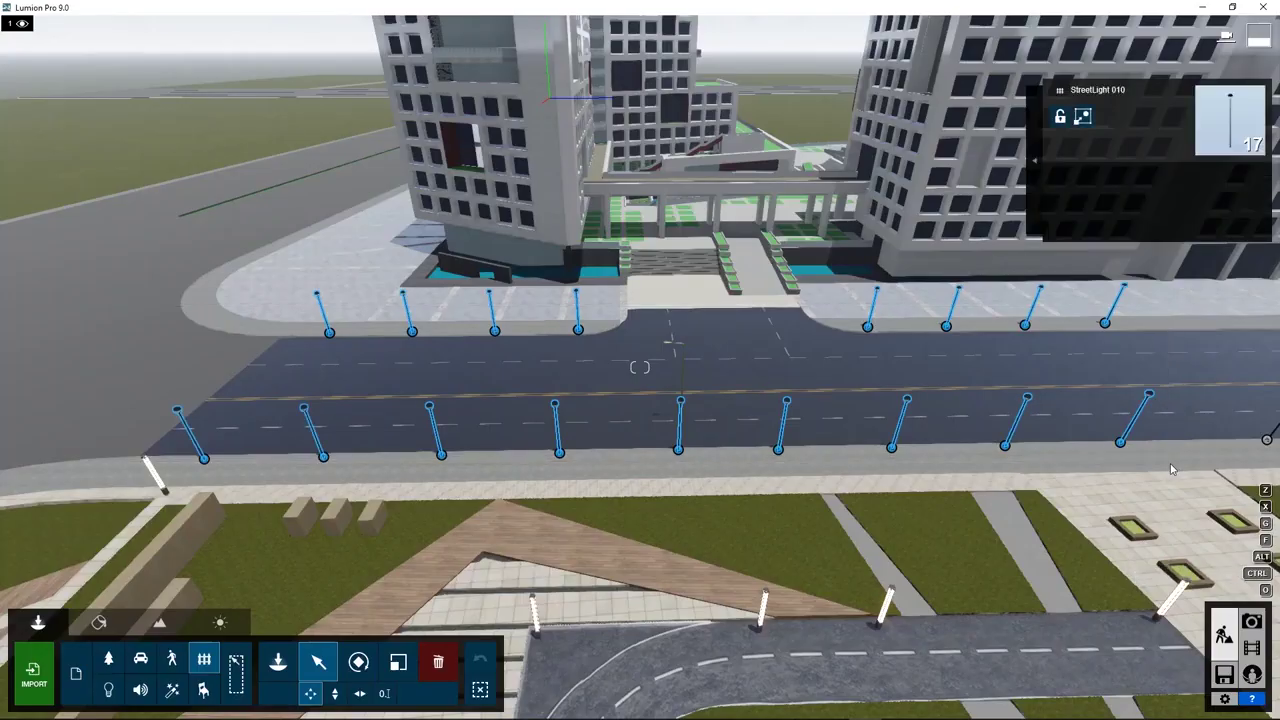
# Step: Replace the 17 street-light nodes with the imported Streetlighta model
pyautogui.click(950, 103)
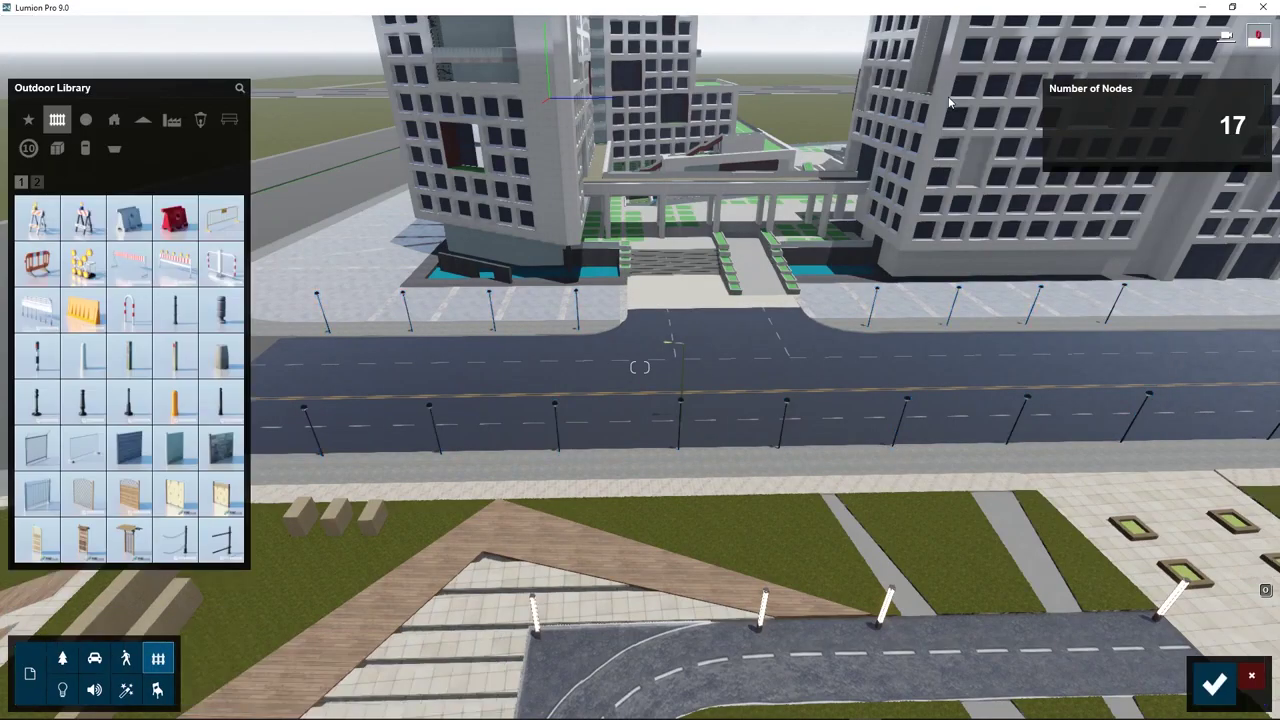
pyautogui.click(30, 673)
pyautogui.click(37, 187)
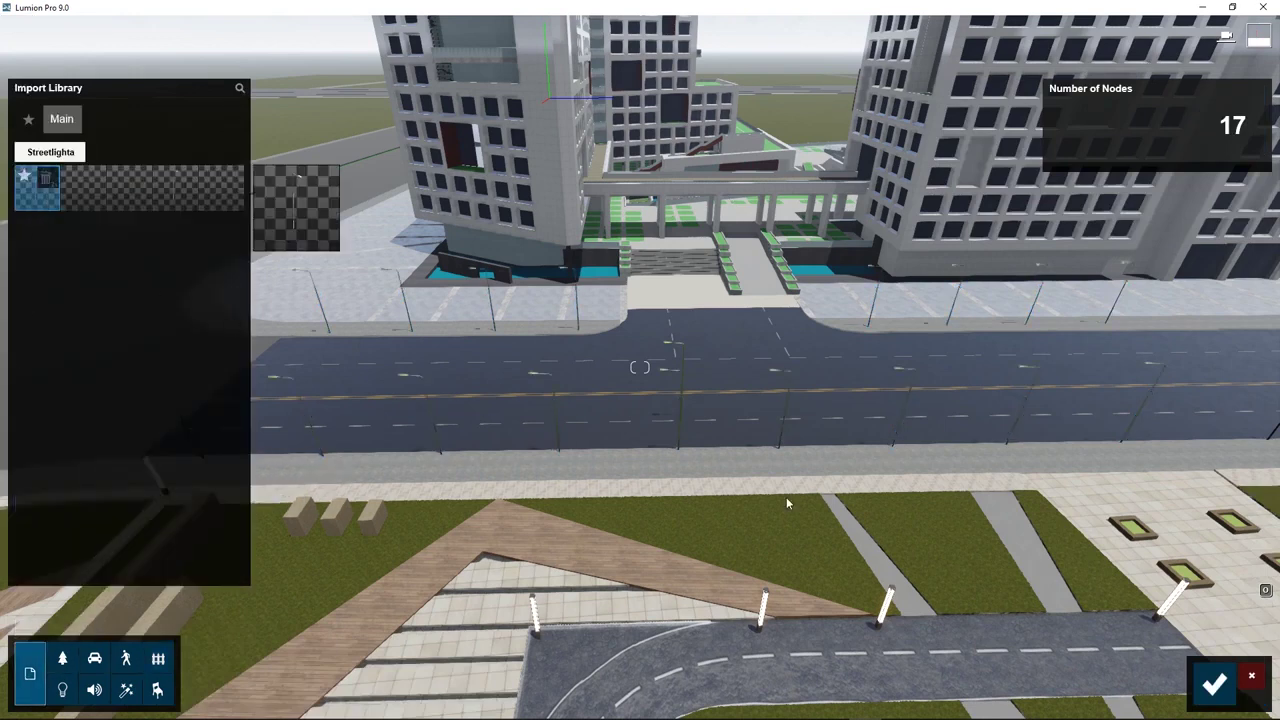
pyautogui.click(1214, 684)
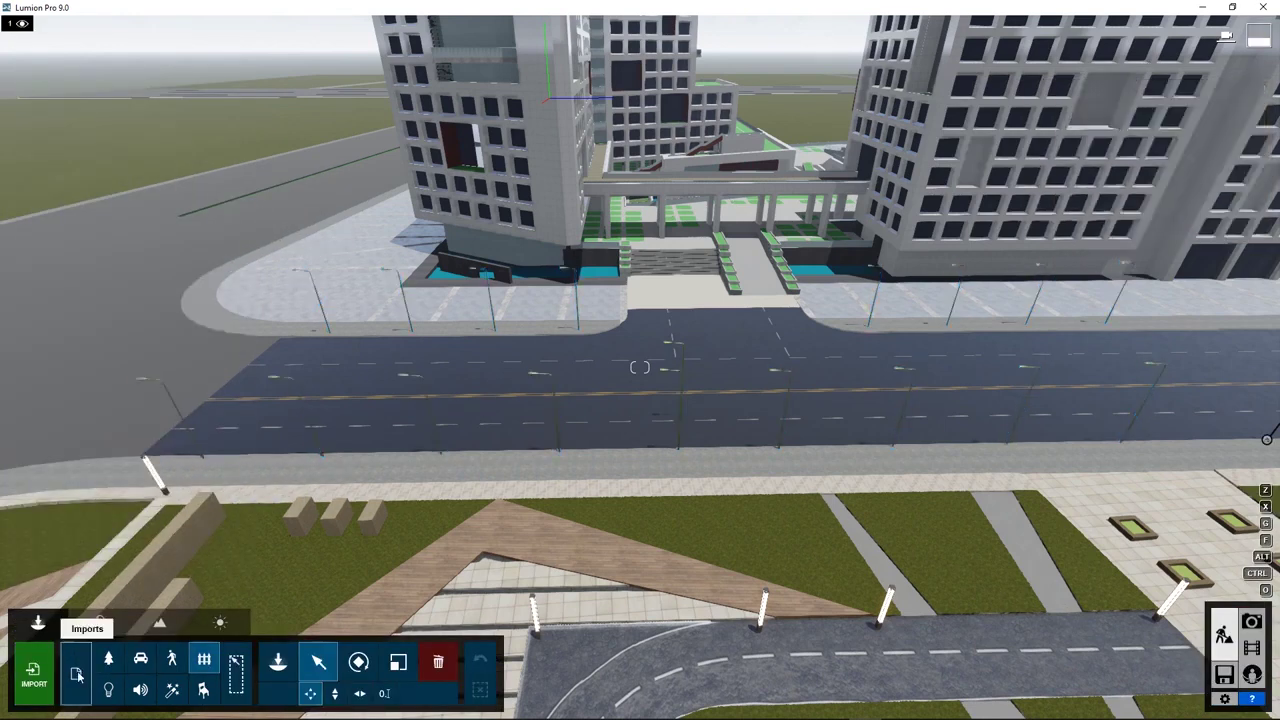
# Step: Box-select the omni lights on both sides of the street and open their advanced options
pyautogui.keyDown('ctrl'); pyautogui.moveTo(69, 356); pyautogui.dragTo(954, 534); pyautogui.keyUp('ctrl')
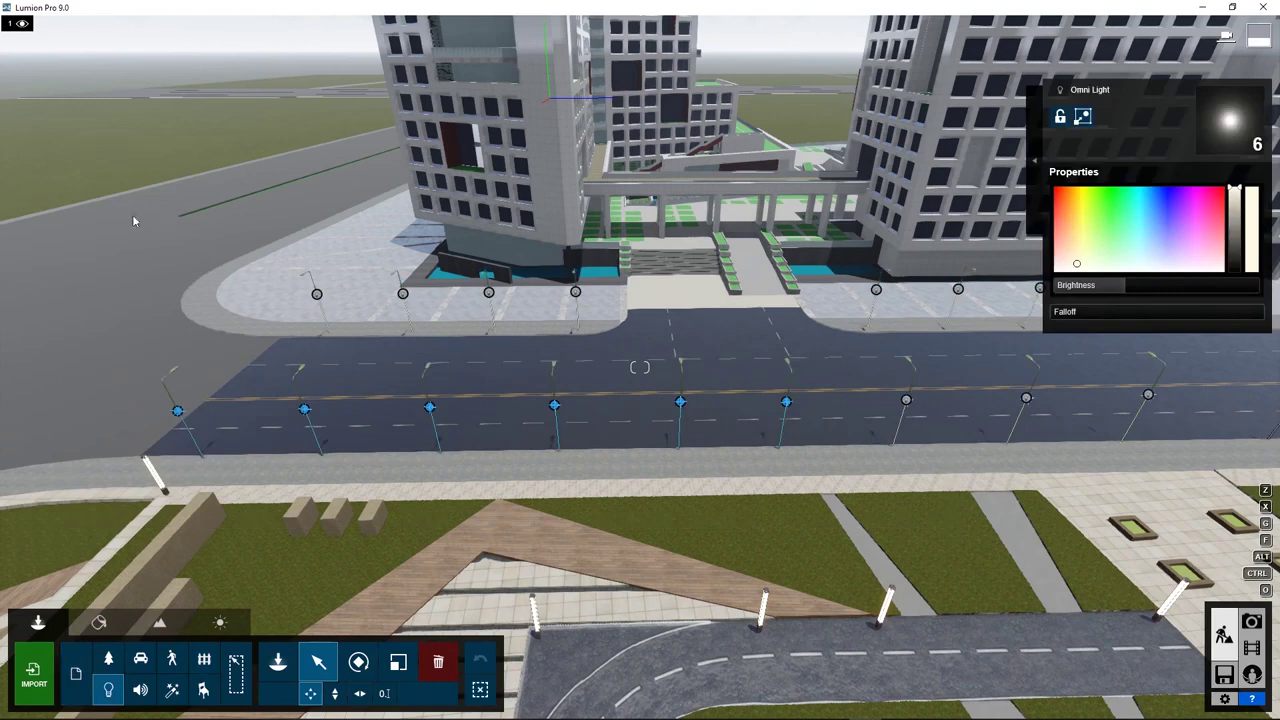
pyautogui.keyDown('ctrl'); pyautogui.moveTo(117, 217); pyautogui.dragTo(1250, 476); pyautogui.keyUp('ctrl')
pyautogui.click(1038, 163)
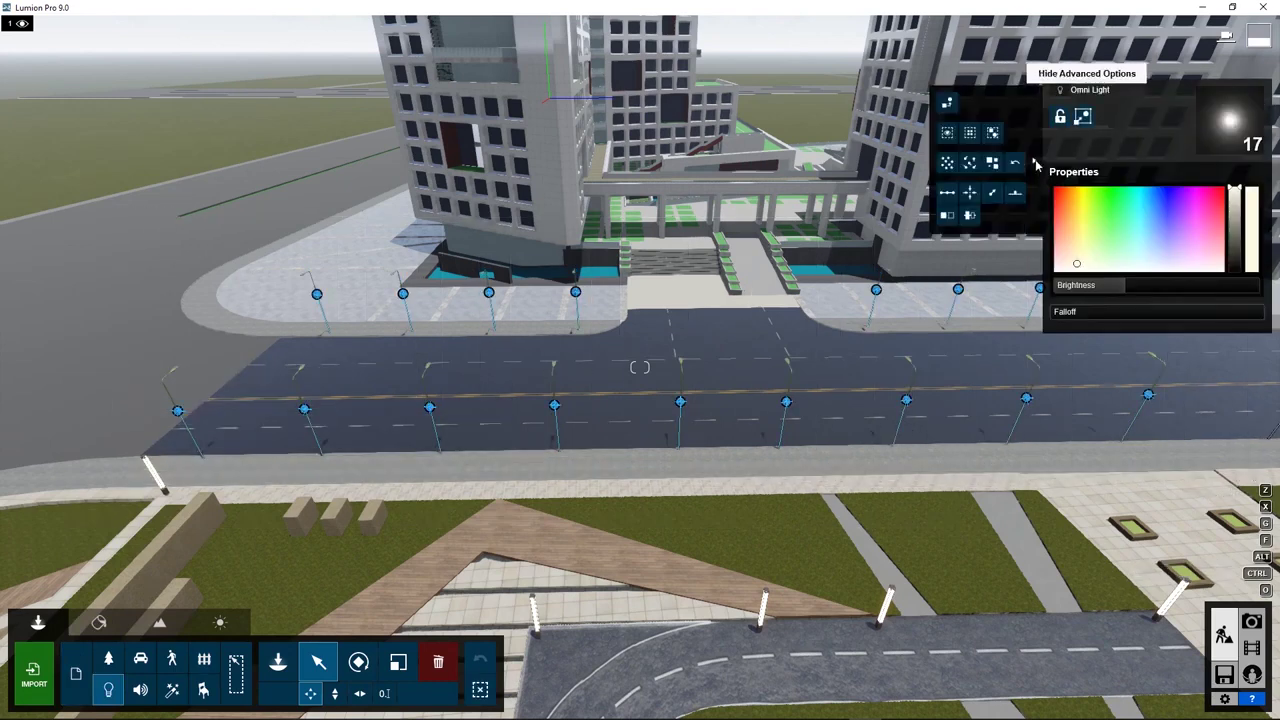
# Step: Turn the 17 omni lights into 'Lamp' spotlights, tilt their cones down, and raise them to the lamp heads
pyautogui.click(950, 106)
pyautogui.click(57, 119)
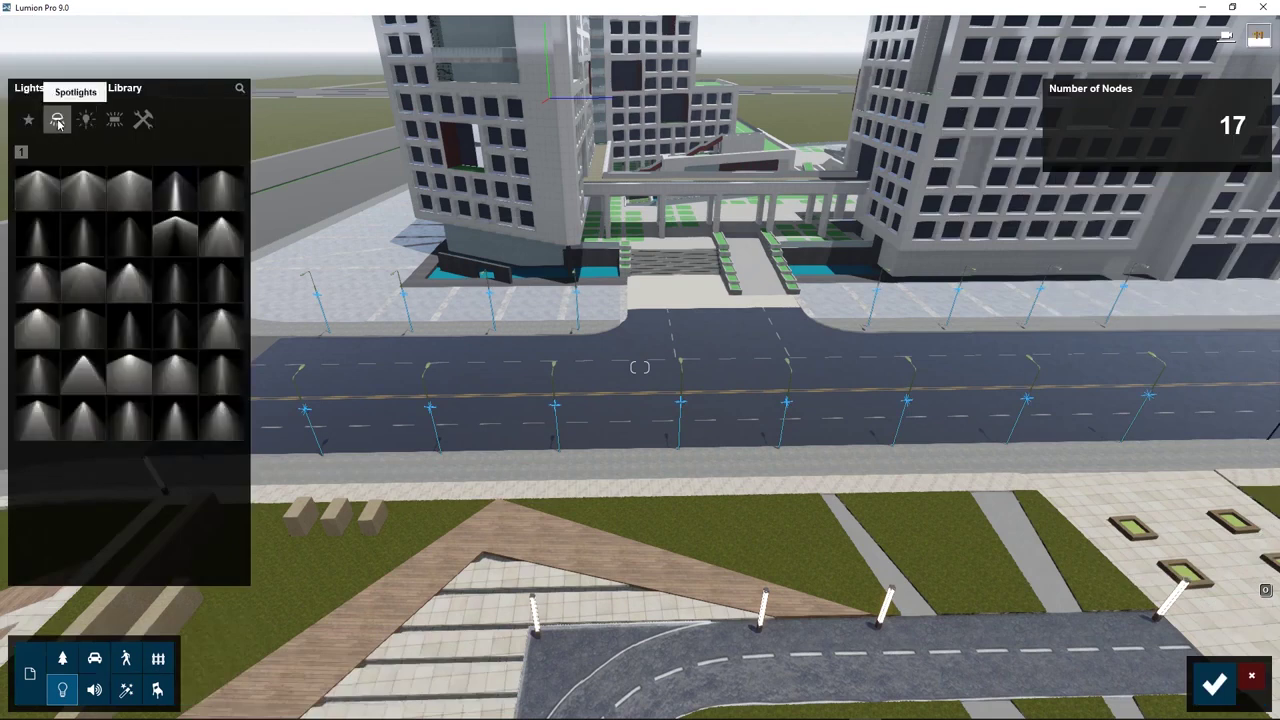
pyautogui.click(47, 196)
pyautogui.click(1214, 684)
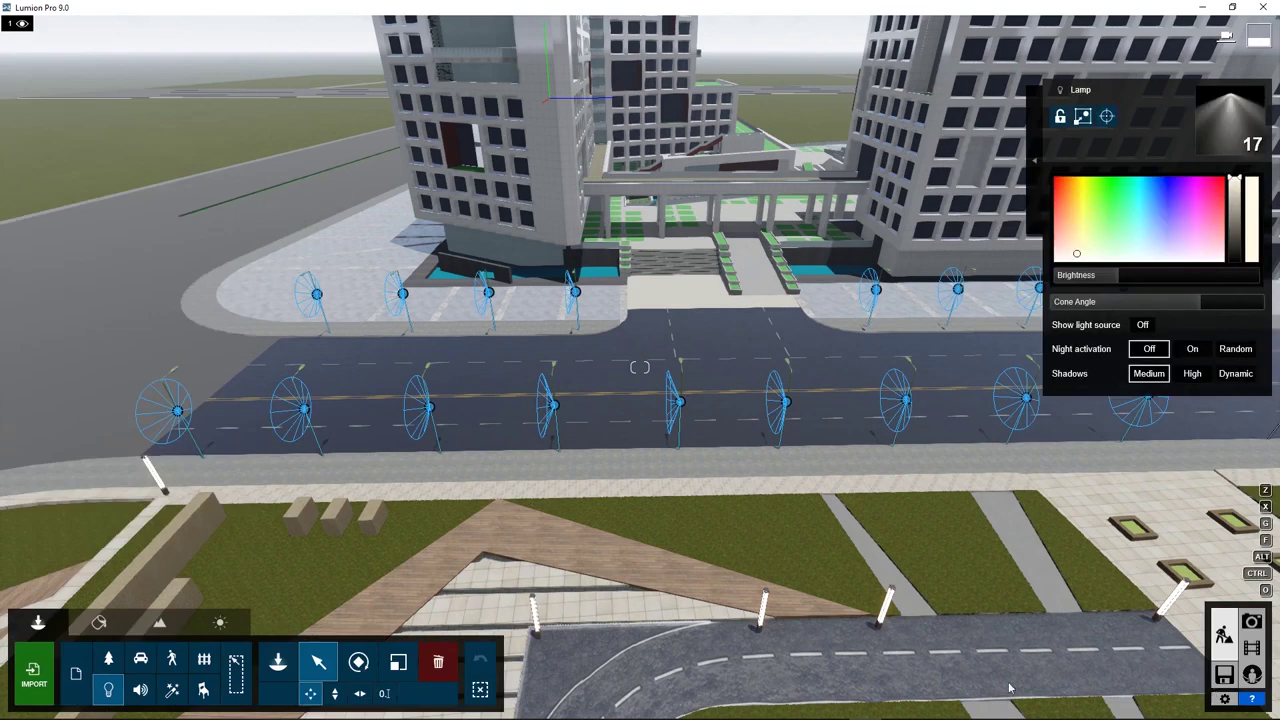
pyautogui.click(358, 662)
pyautogui.moveTo(593, 686); pyautogui.dragTo(566, 686)
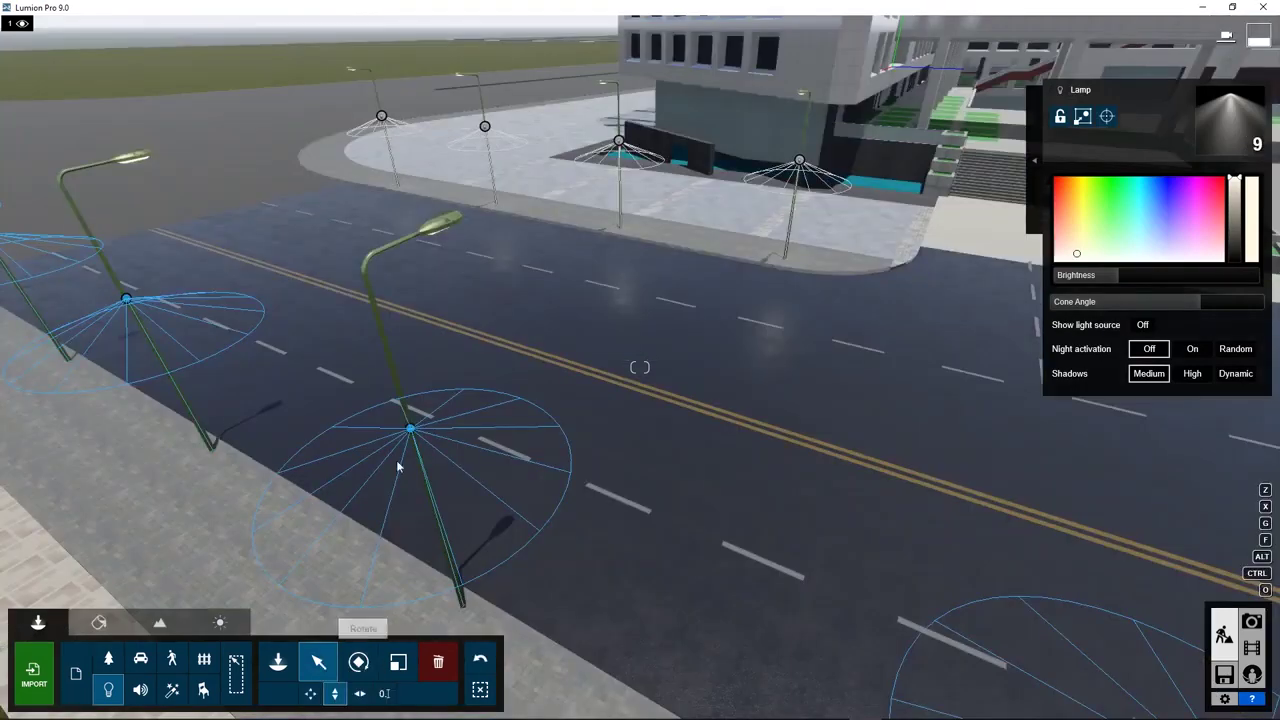
pyautogui.moveTo(410, 428); pyautogui.dragTo(445, 229)
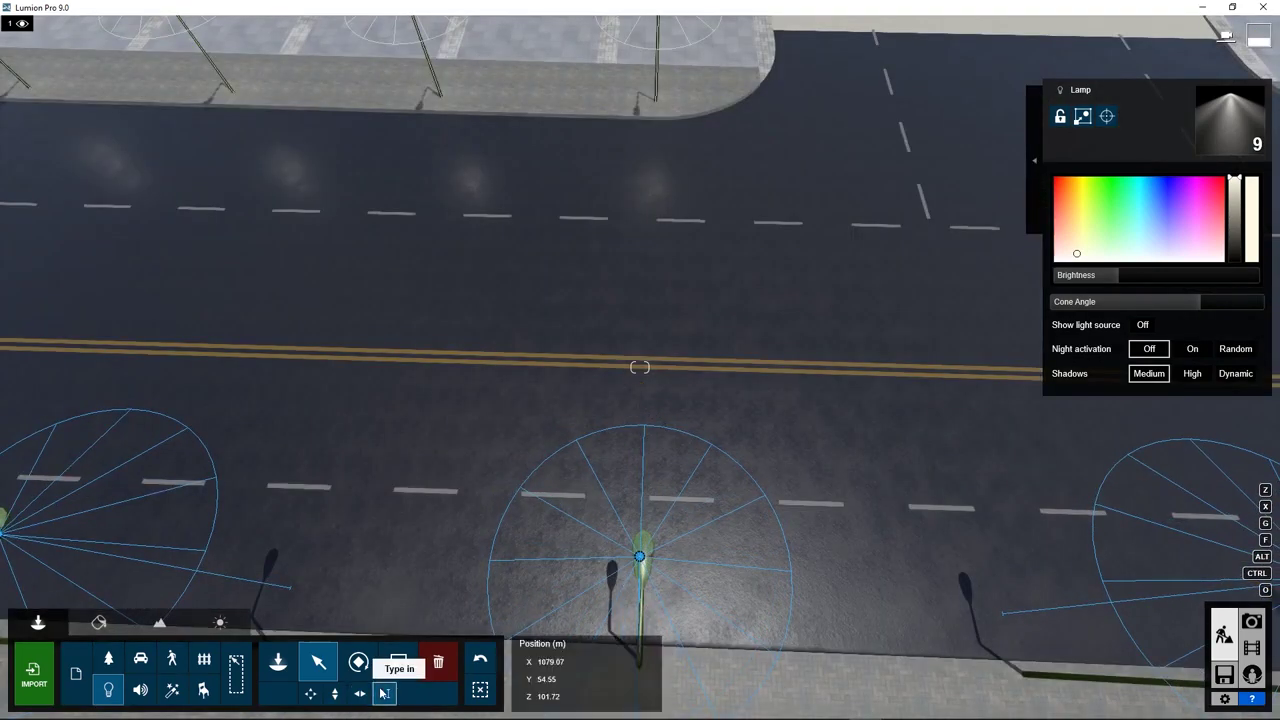
# Step: Set exact Y positions for the far-sidewalk lamps, align their lights, and drop the sun below the horizon
pyautogui.click(384, 693)
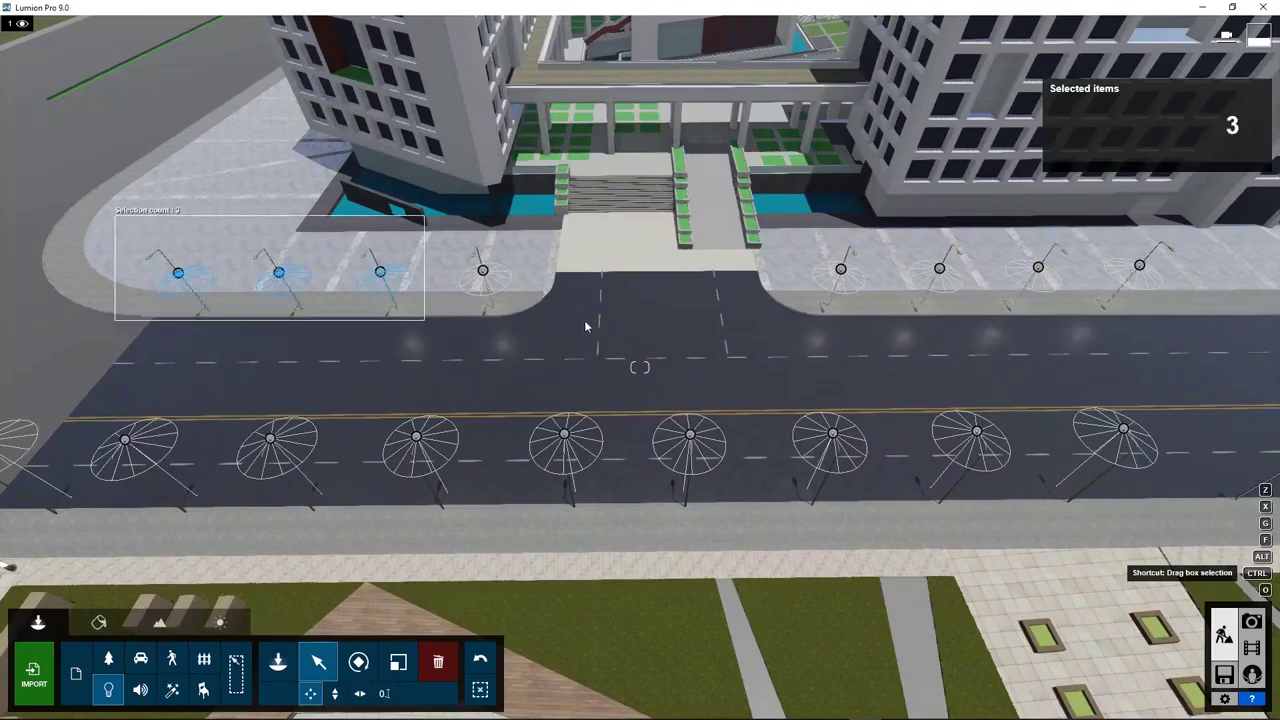
pyautogui.keyDown('ctrl'); pyautogui.moveTo(422, 212); pyautogui.dragTo(1181, 320); pyautogui.keyUp('ctrl')
pyautogui.click(386, 692)
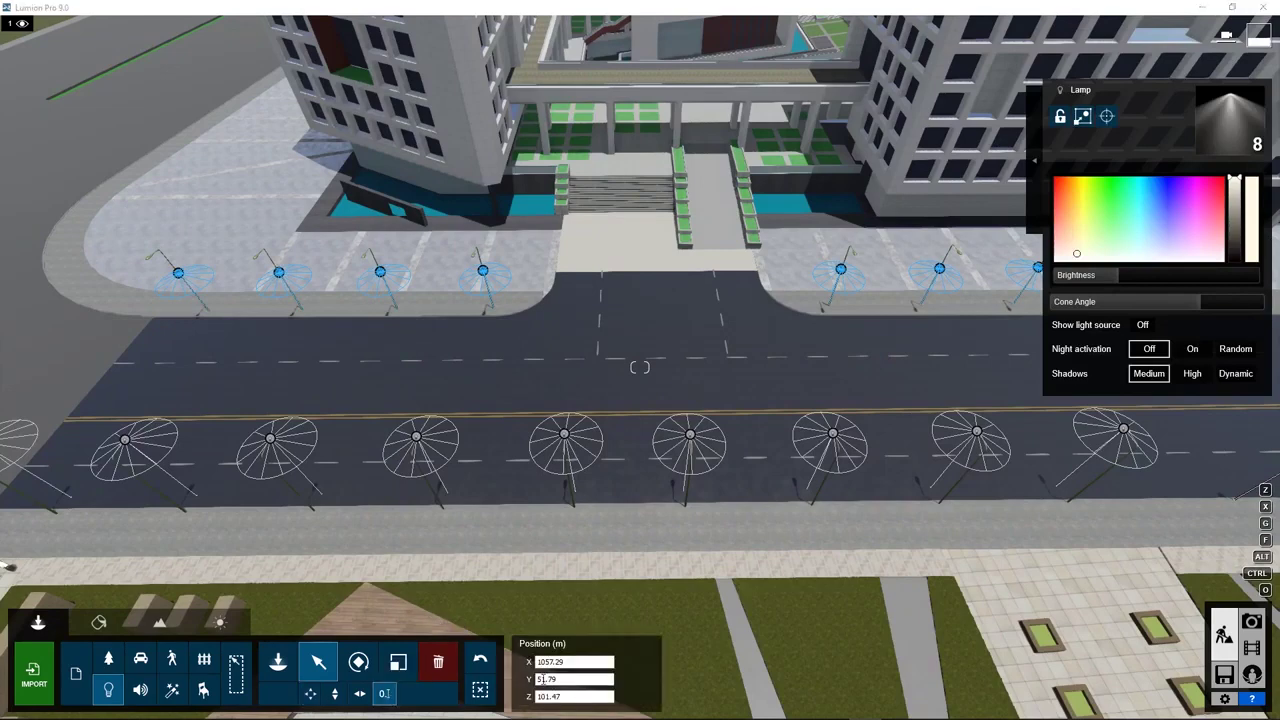
pyautogui.press('Return')
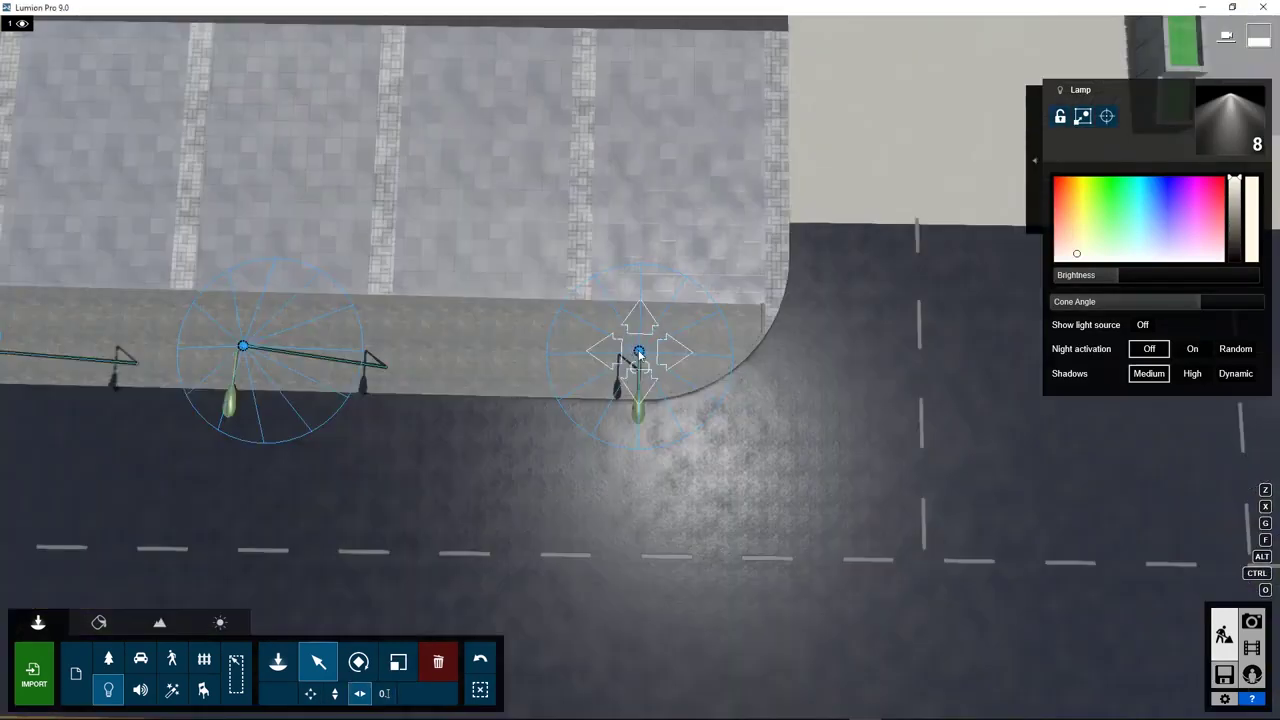
pyautogui.moveTo(643, 422); pyautogui.dragTo(641, 423)
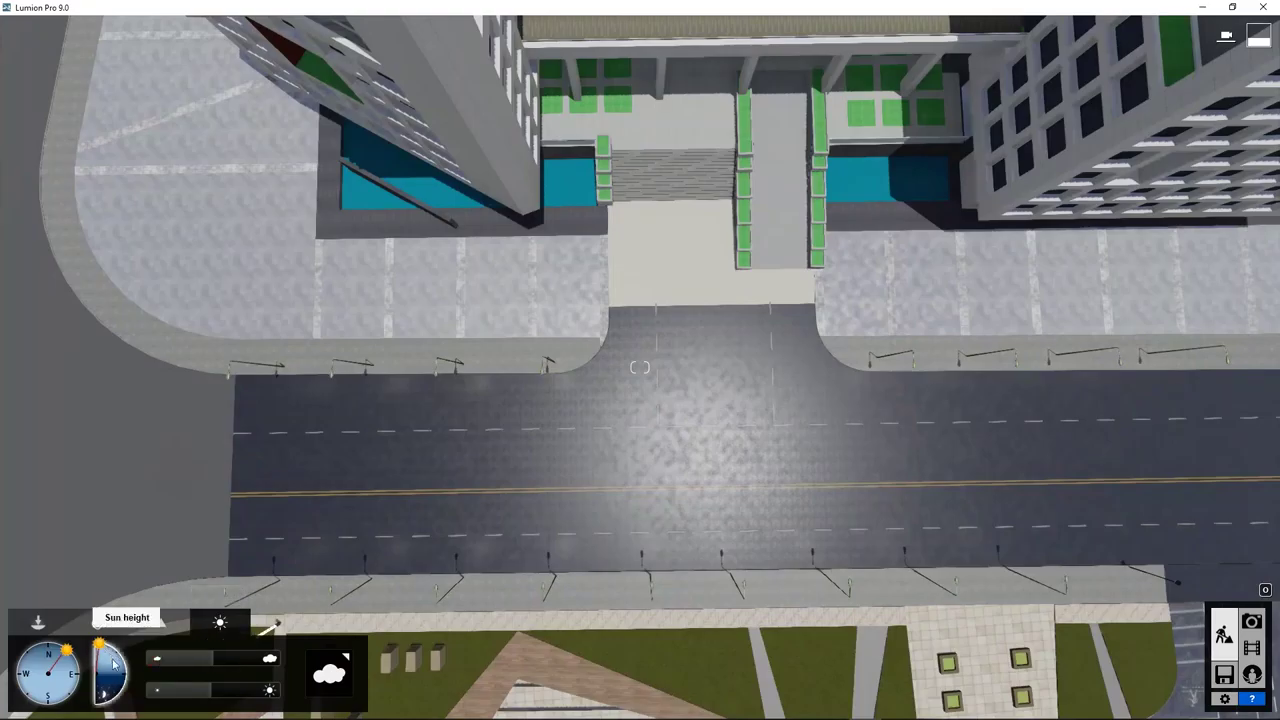
pyautogui.moveTo(115, 665); pyautogui.dragTo(122, 688)
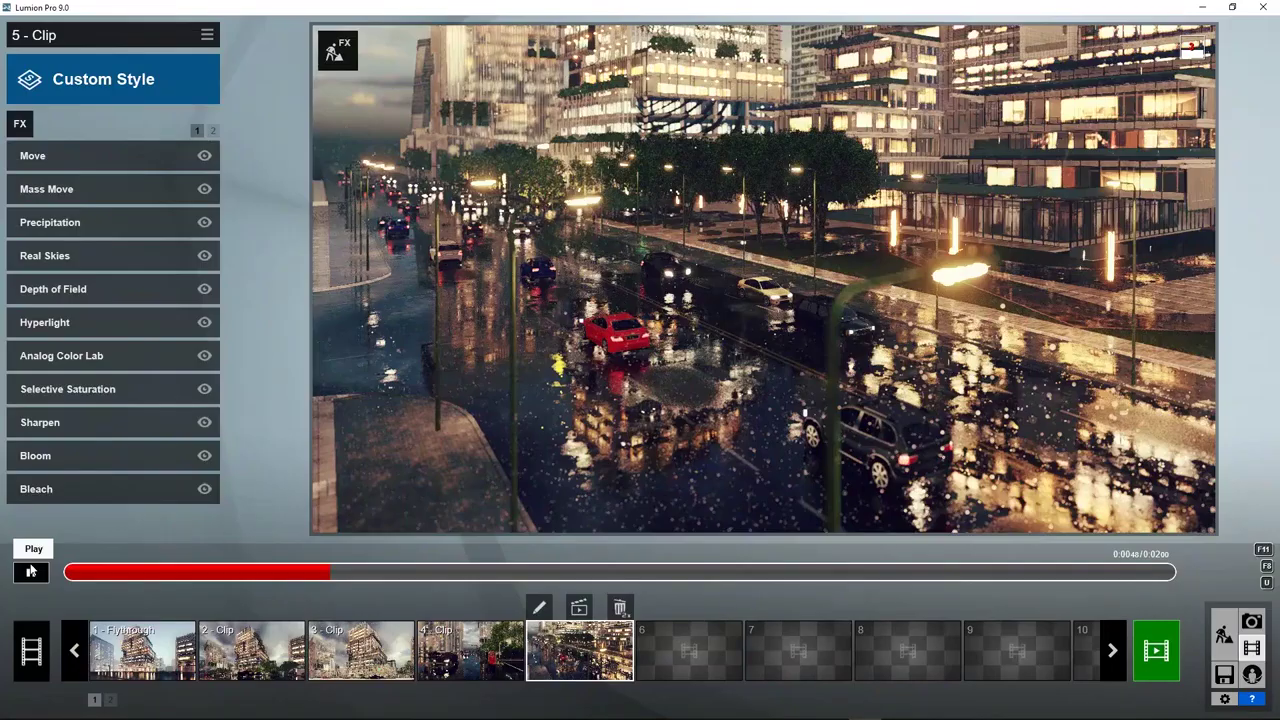